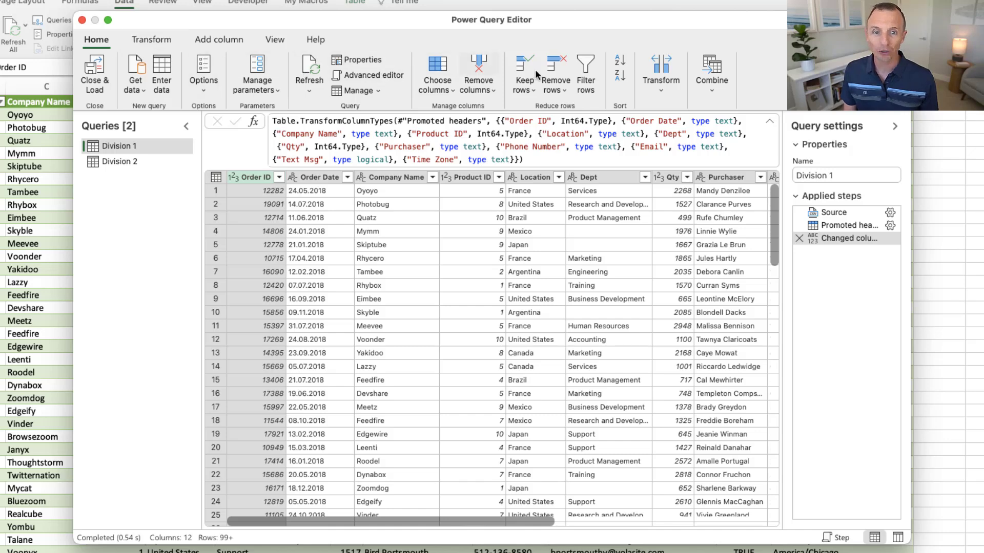
# - Show the Transform ribbon commands for the Division 1 query in the Power Query Editor
pyautogui.click(158, 41)
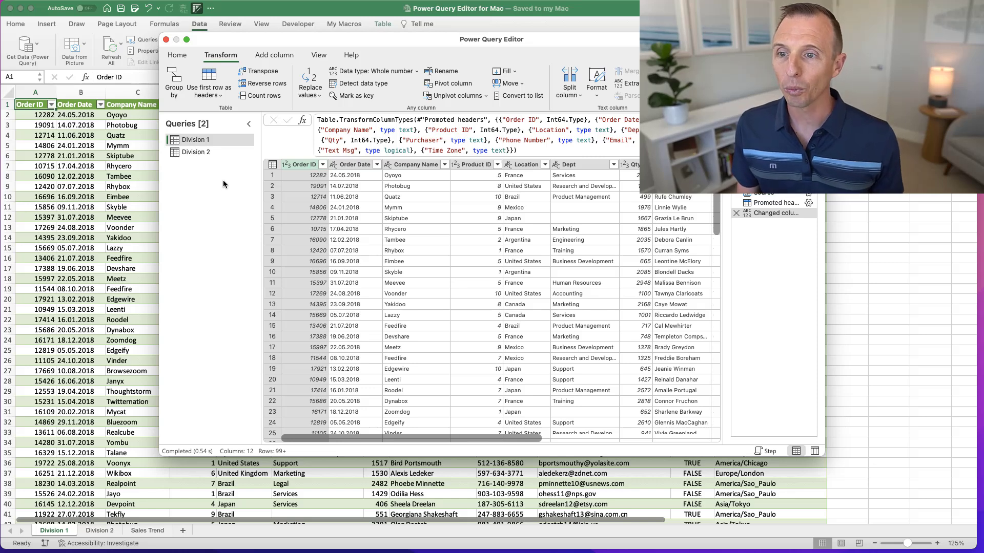
# - Close the Power Query Editor to return to the Division 1 order table worksheet
pyautogui.click(166, 39)
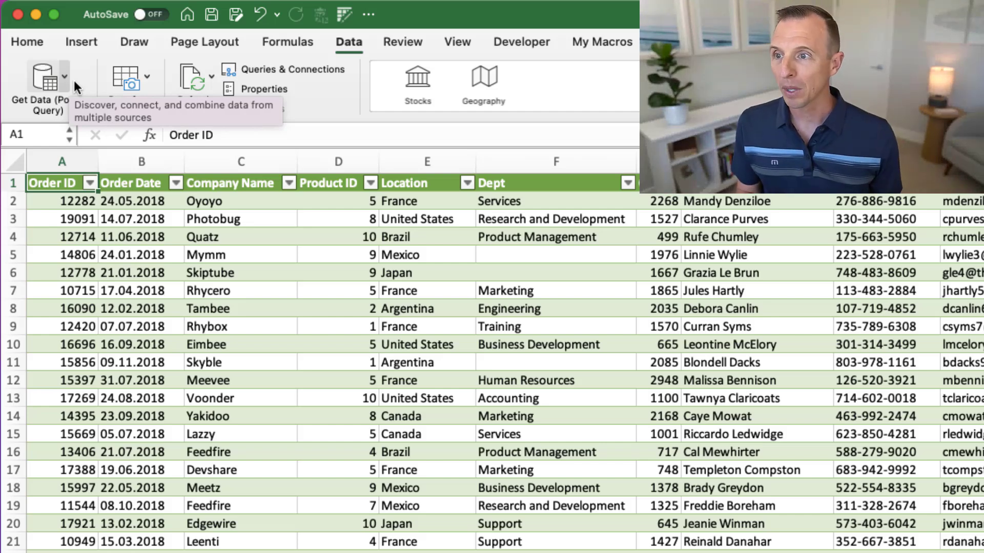
pyautogui.click(65, 78)
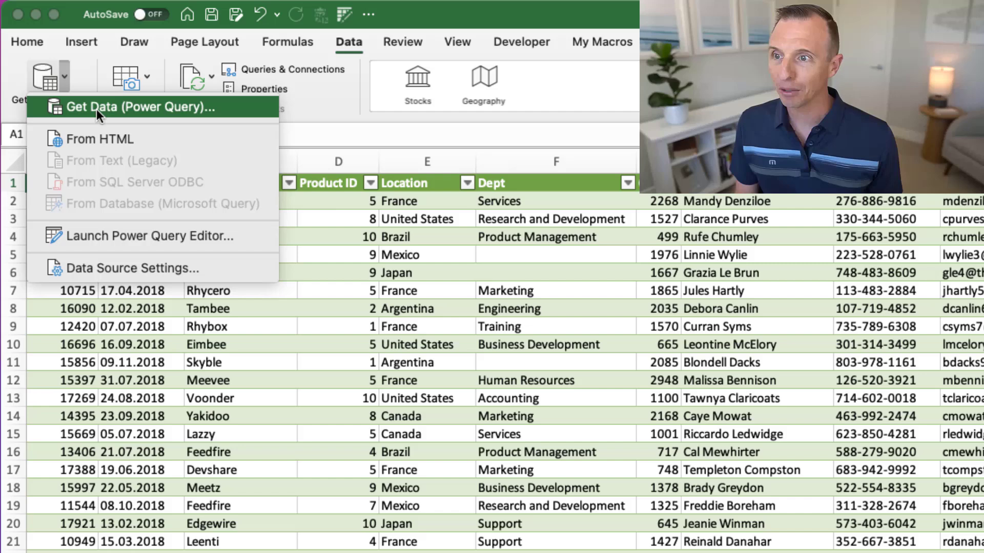
pyautogui.click(61, 80)
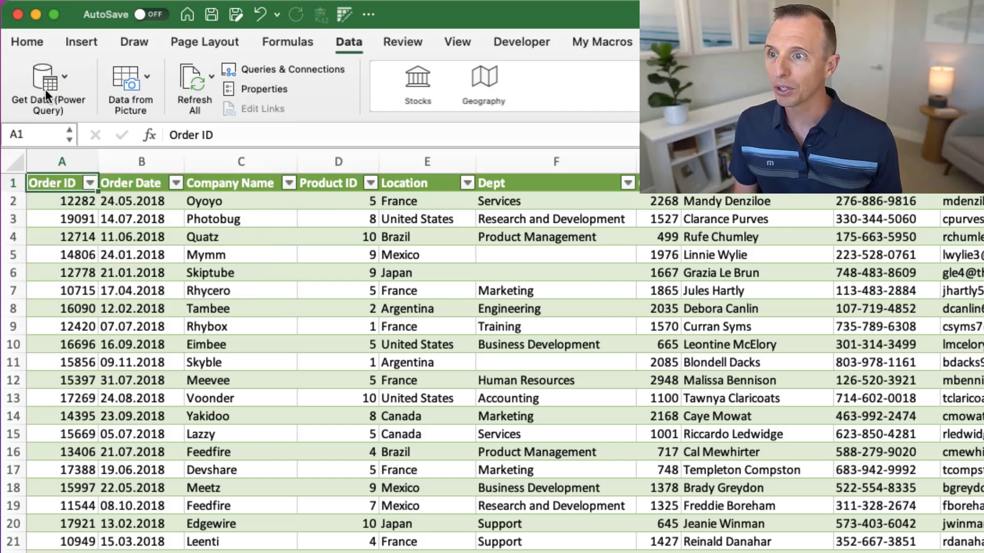
# - Import Division 3.csv through Get Data's Text/CSV source and preview its data
pyautogui.click(43, 85)
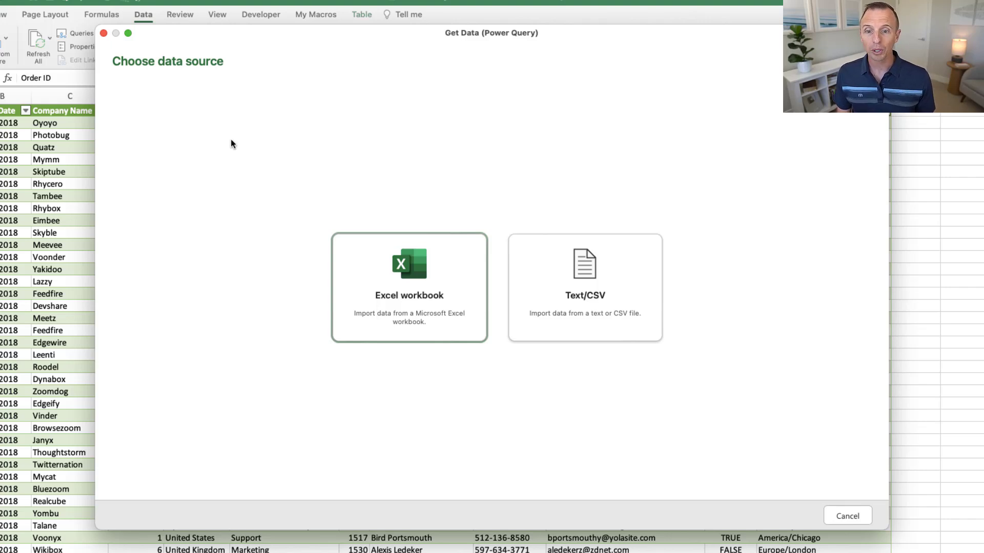
pyautogui.click(544, 262)
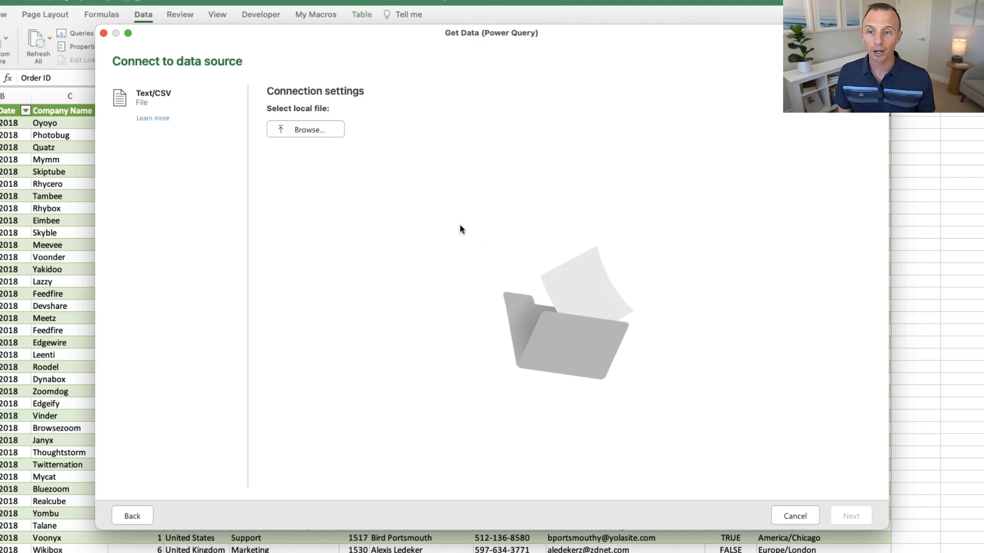
pyautogui.click(304, 131)
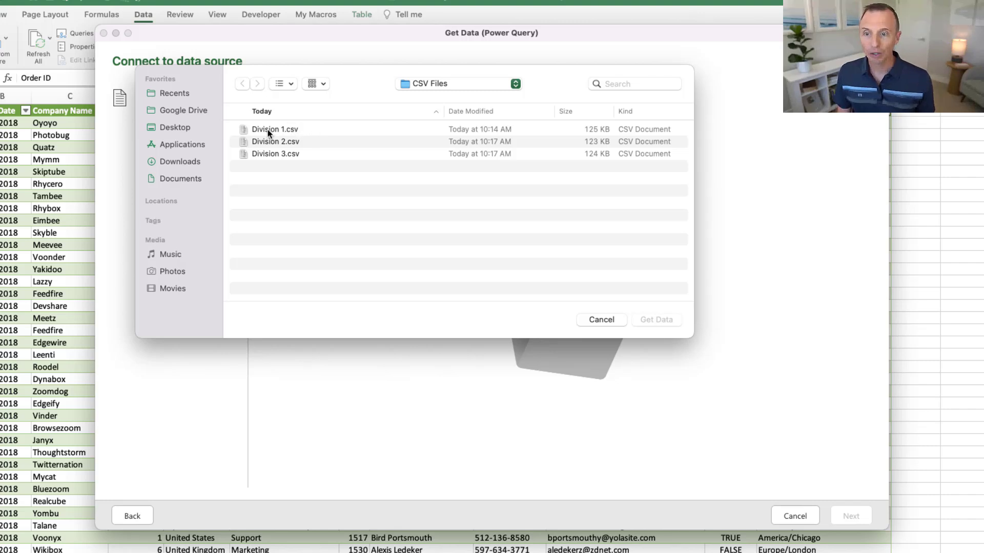
pyautogui.click(266, 155)
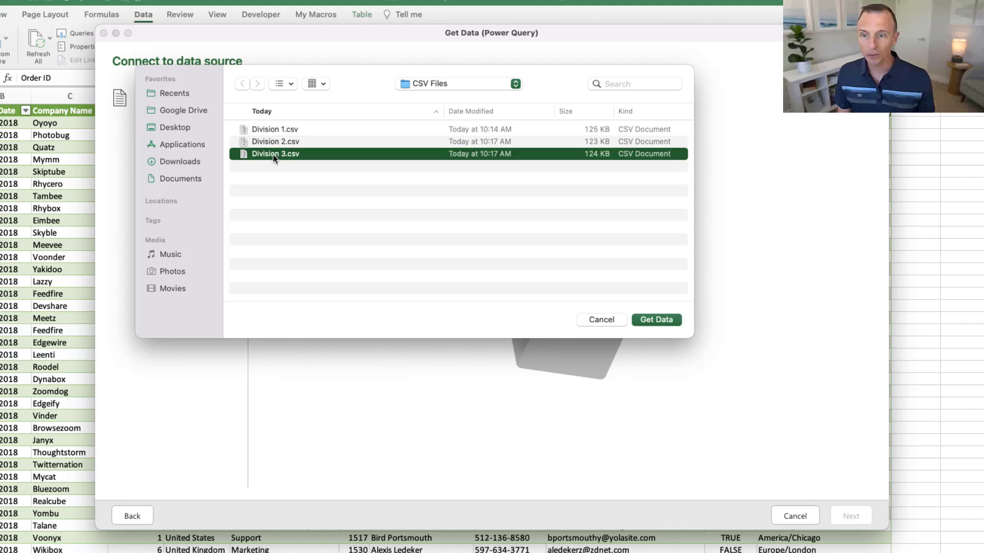
pyautogui.click(644, 319)
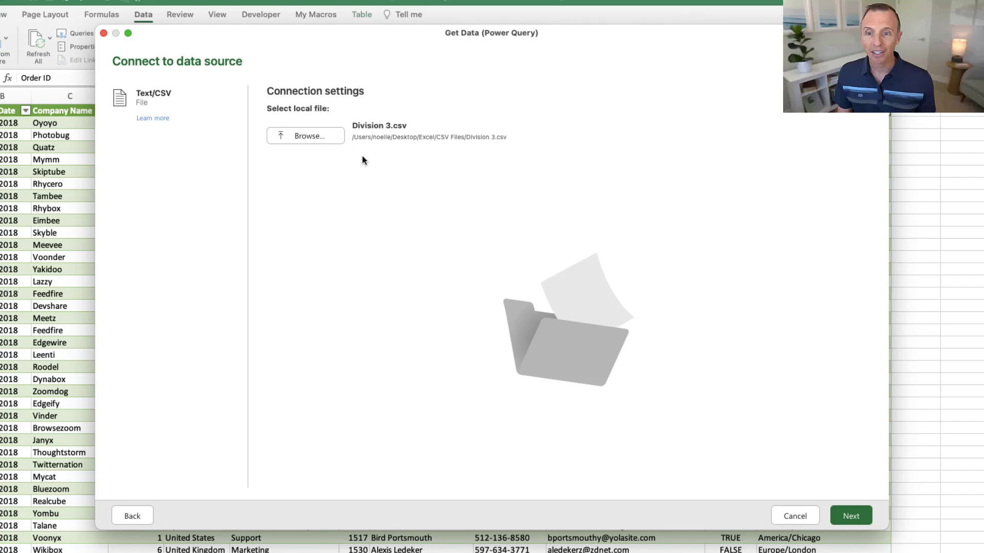
pyautogui.click(836, 517)
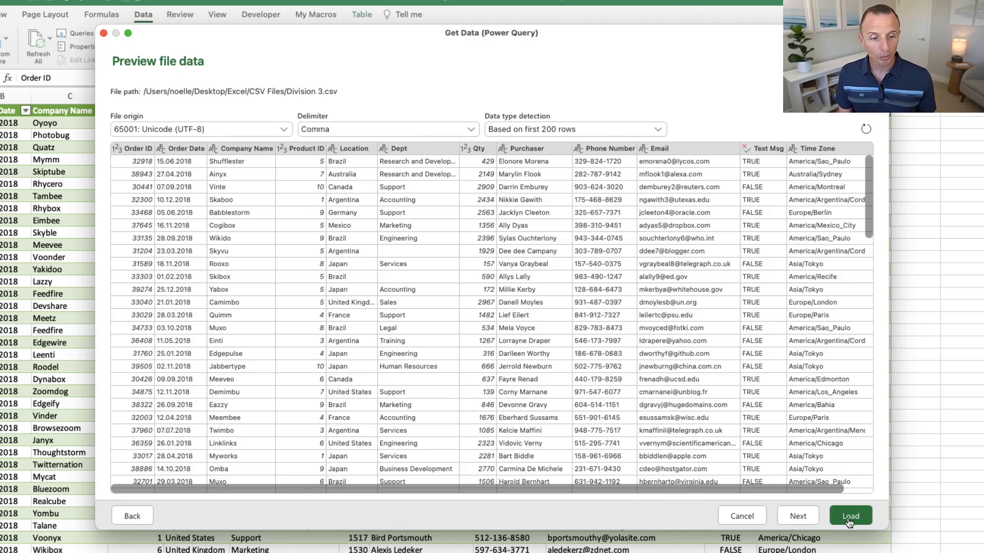
# - Open Division 3 in the editor and filter out rows where Product ID is 2
pyautogui.click(797, 519)
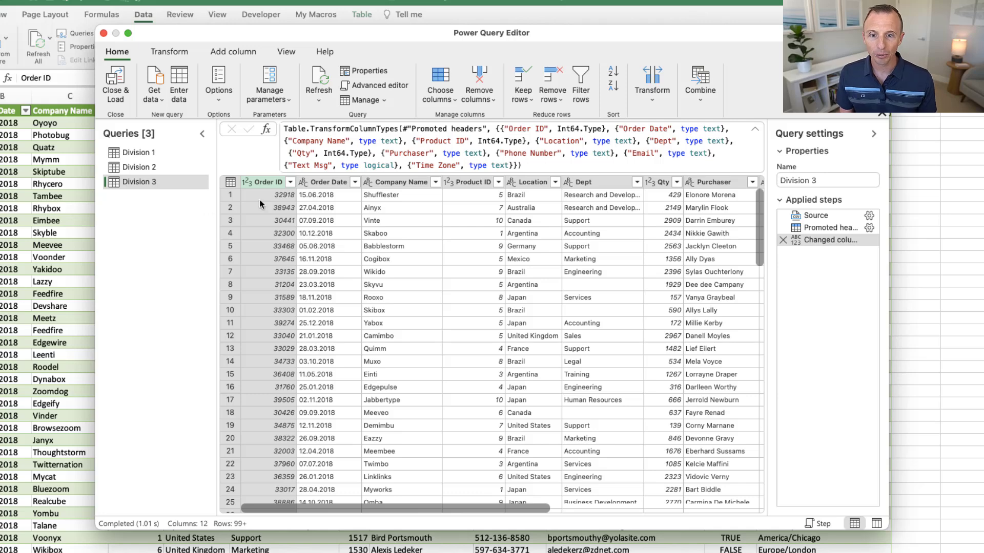
pyautogui.click(500, 183)
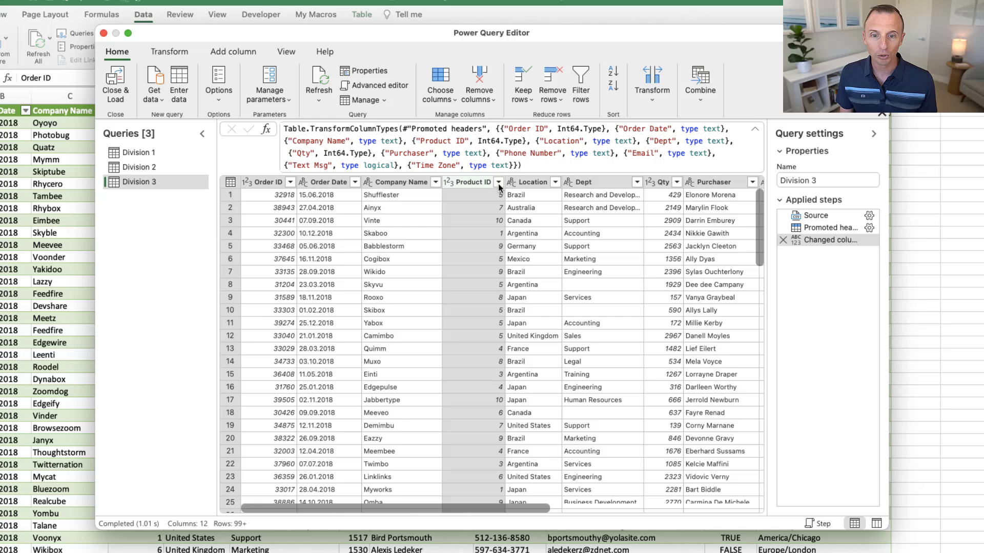
pyautogui.click(498, 184)
pyautogui.press('Escape')
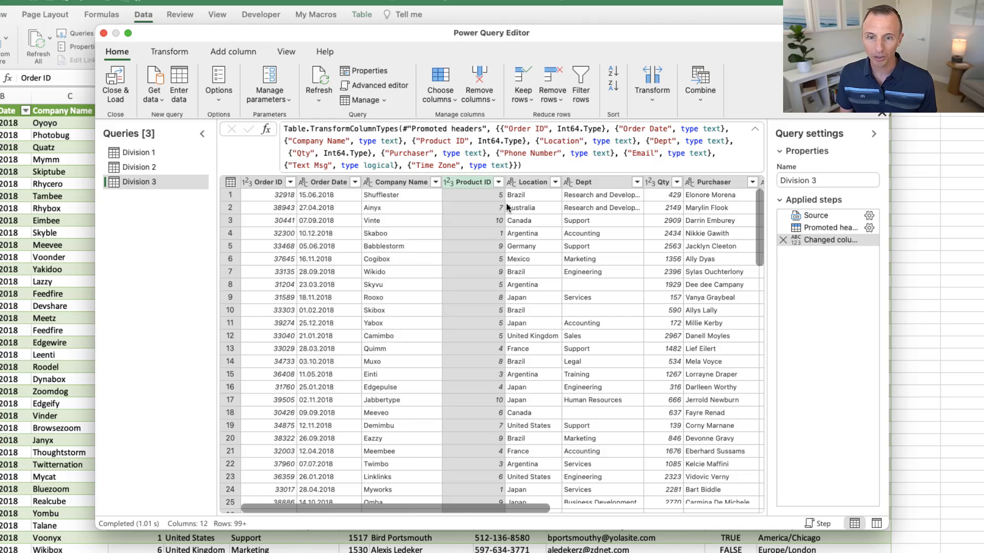
pyautogui.click(499, 183)
pyautogui.click(308, 308)
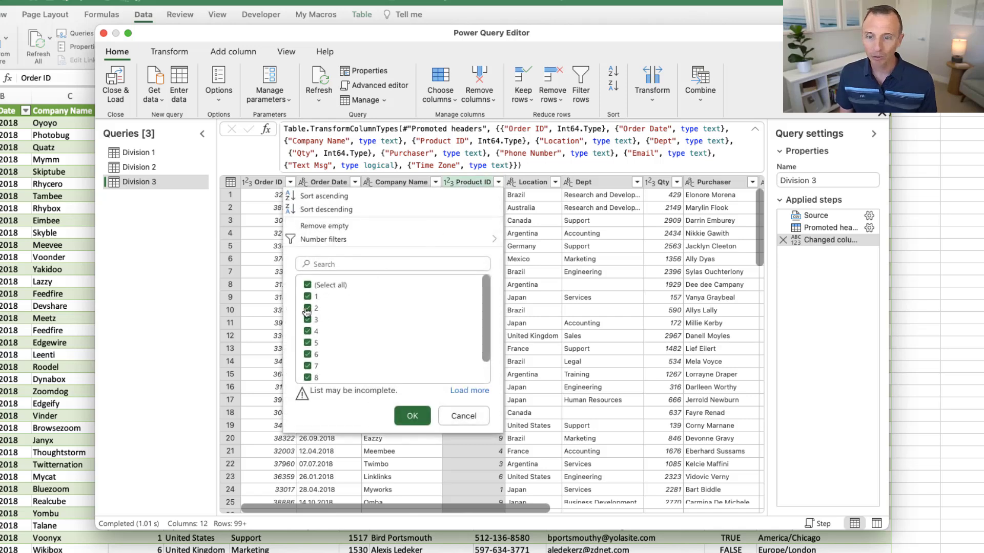
pyautogui.click(410, 412)
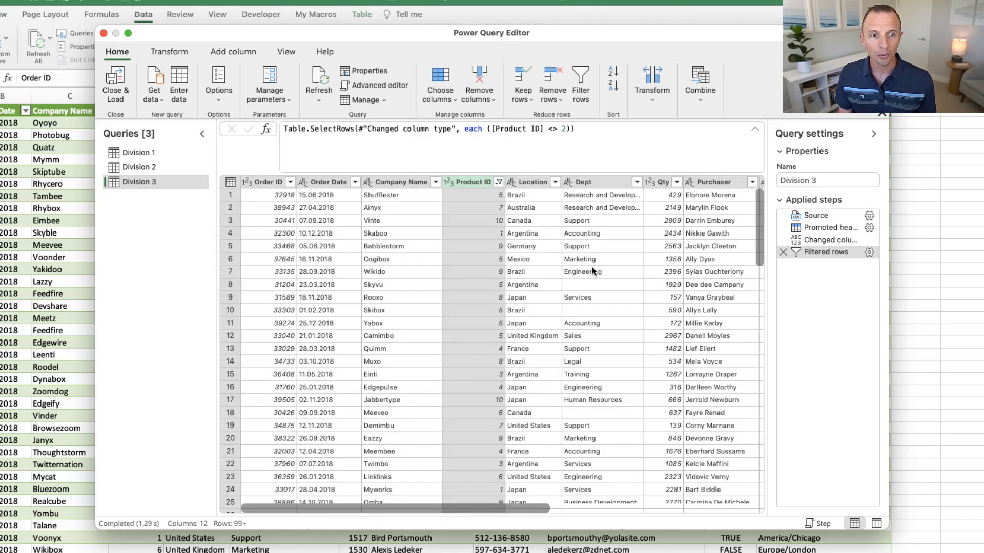
# - Split Purchaser by a space at the left-most delimiter into Purchaser.1 and Purchaser.2
pyautogui.rightClick(697, 183)
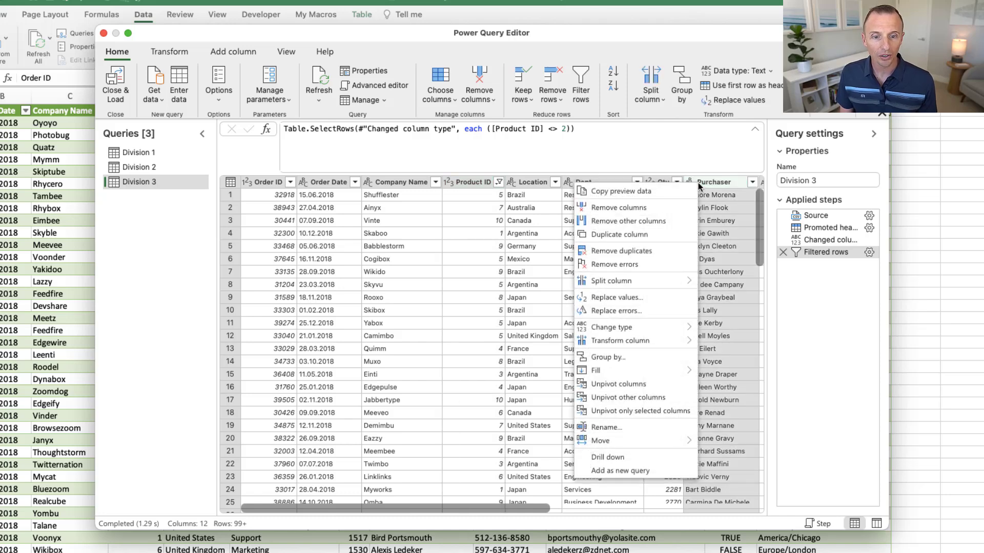
pyautogui.moveTo(653, 289)
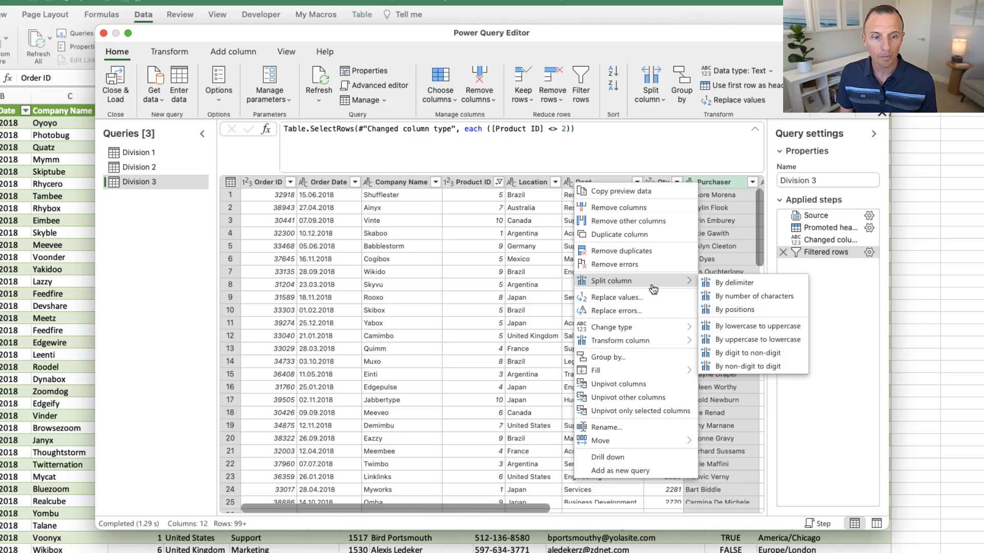
pyautogui.click(711, 284)
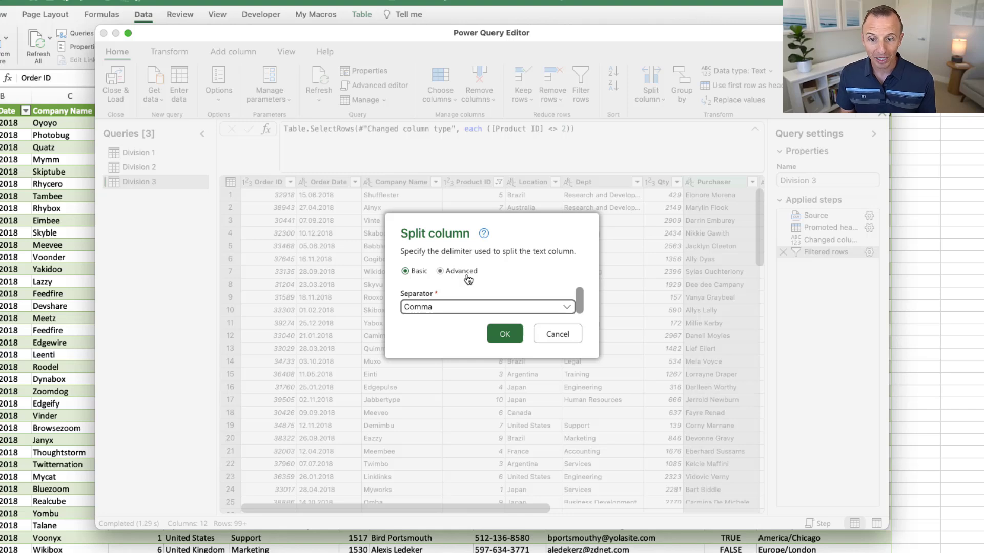
pyautogui.click(464, 273)
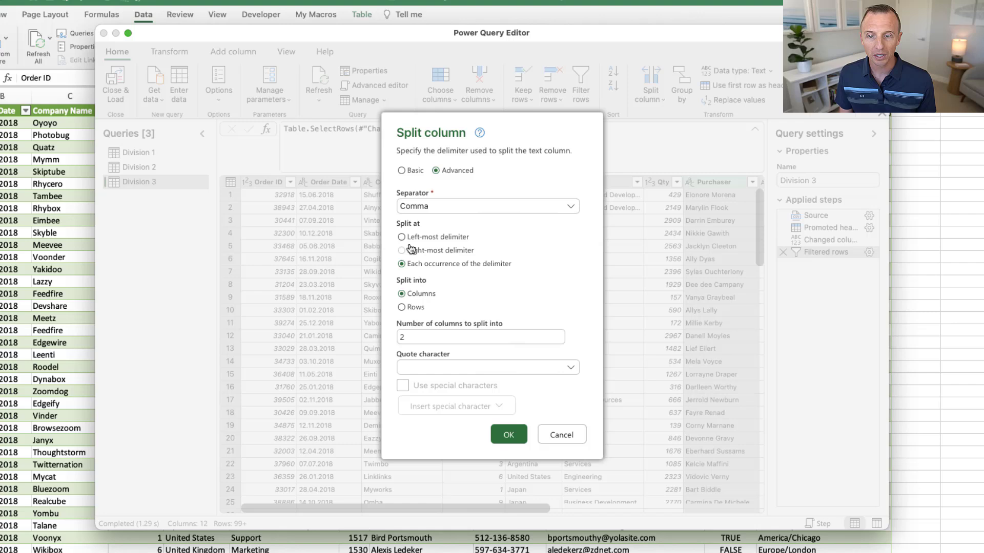
pyautogui.click(403, 238)
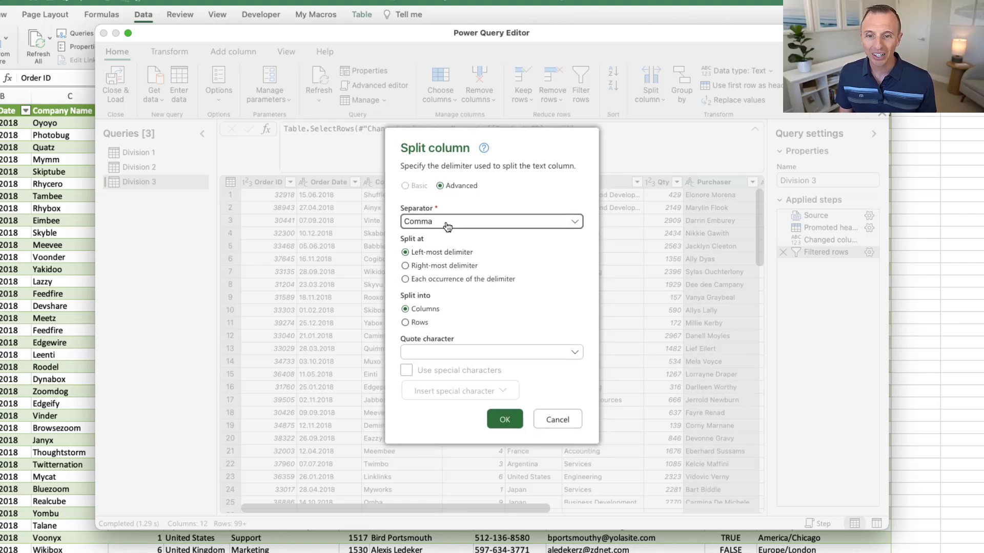
pyautogui.click(448, 227)
pyautogui.click(420, 301)
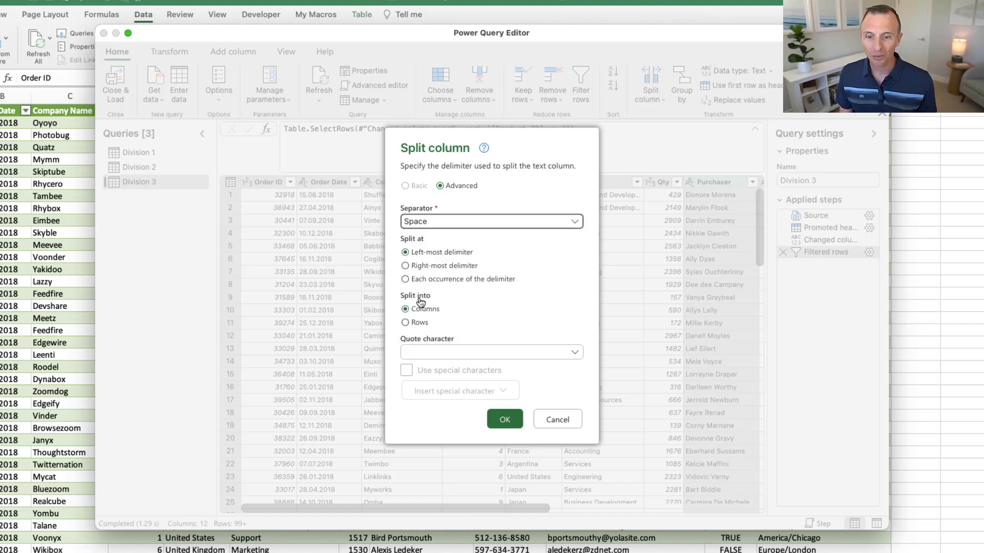
pyautogui.click(504, 424)
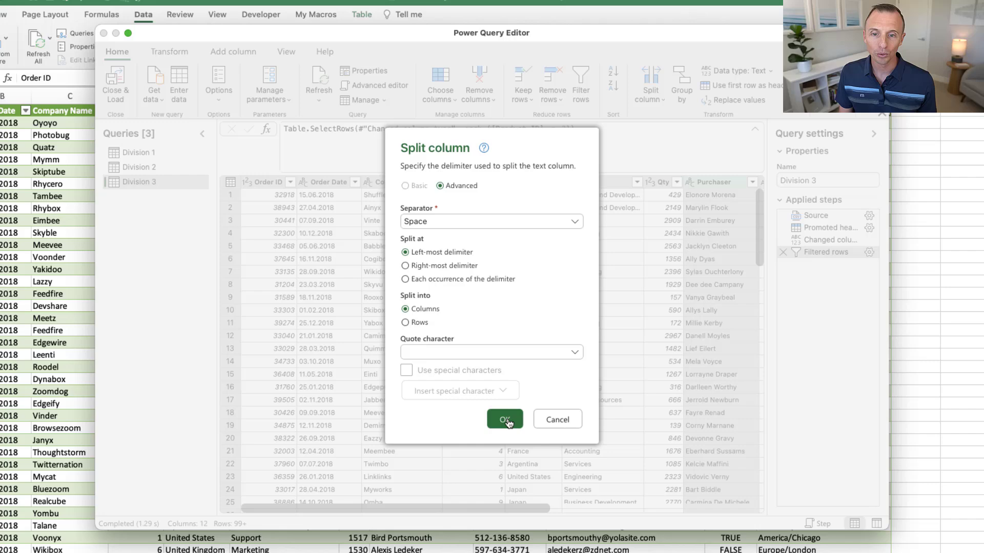
pyautogui.click(506, 421)
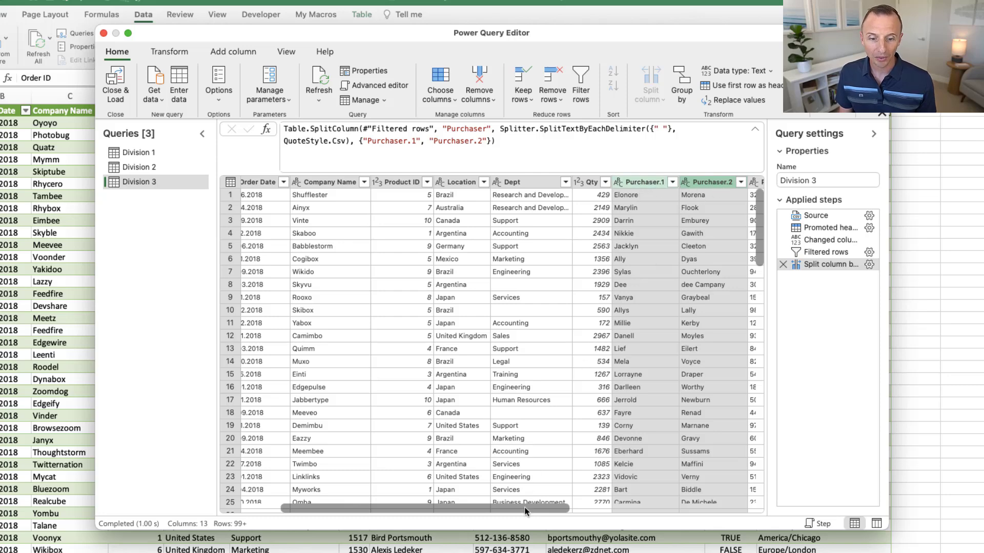
# - Scroll right and select the Time Zone column
pyautogui.hscroll(2, 741, 509)
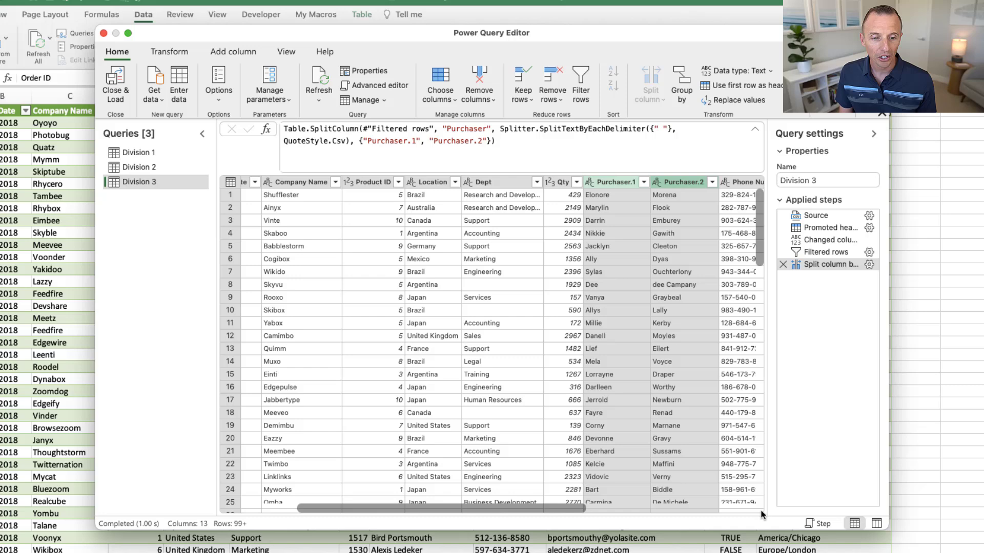
pyautogui.hscroll(10, 761, 514)
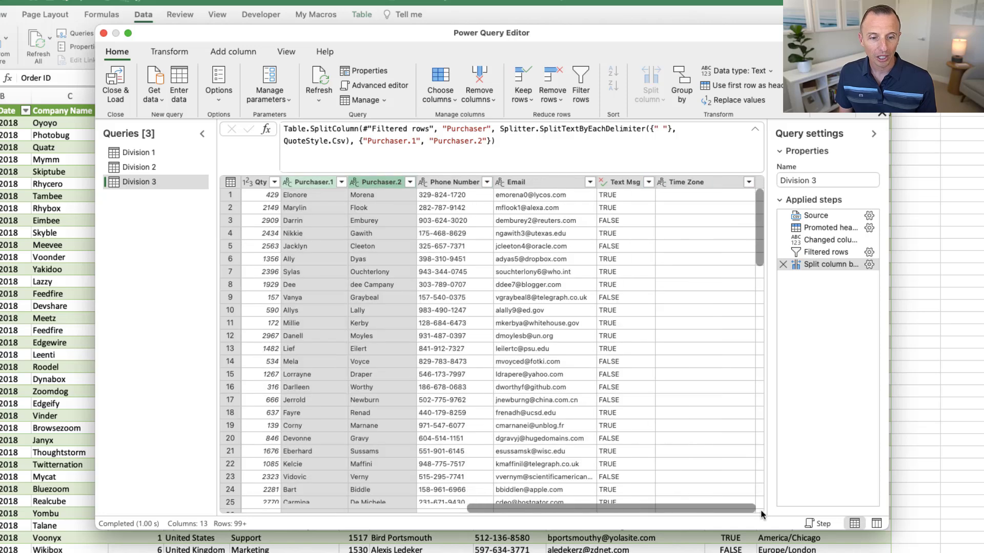
pyautogui.click(687, 185)
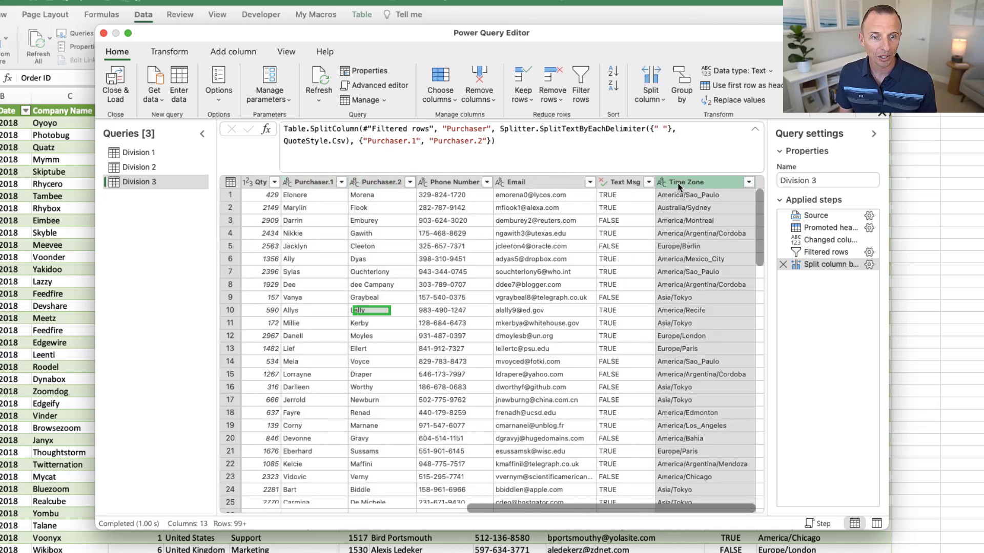
# - Delete the Time Zone column and Close & Load Division 3 into a new sheet
pyautogui.rightClick(679, 184)
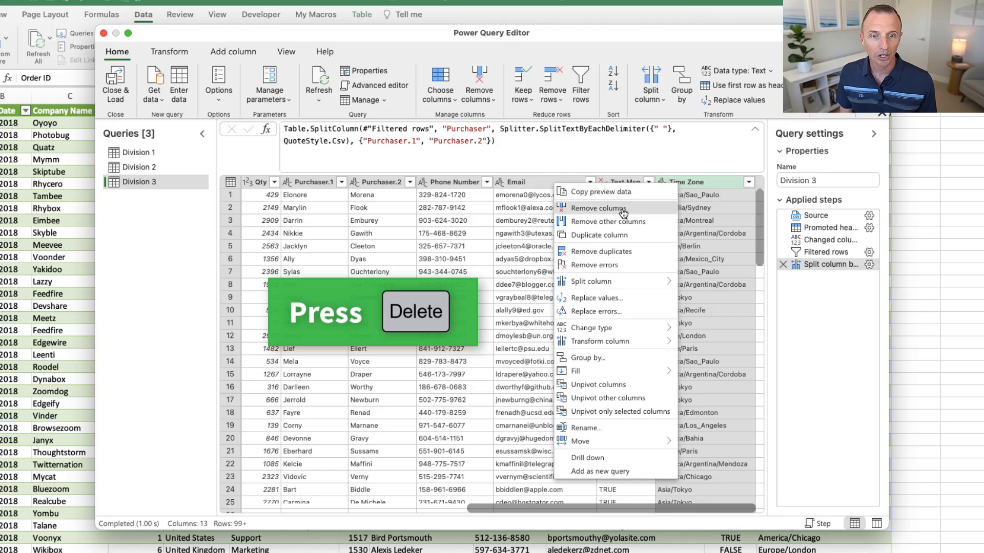
pyautogui.press('Escape')
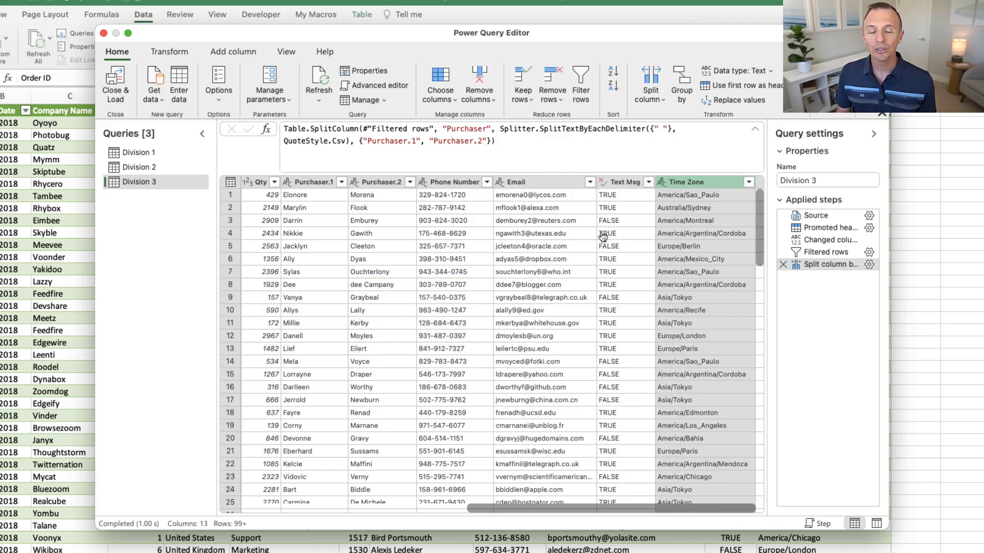
pyautogui.press('Delete')
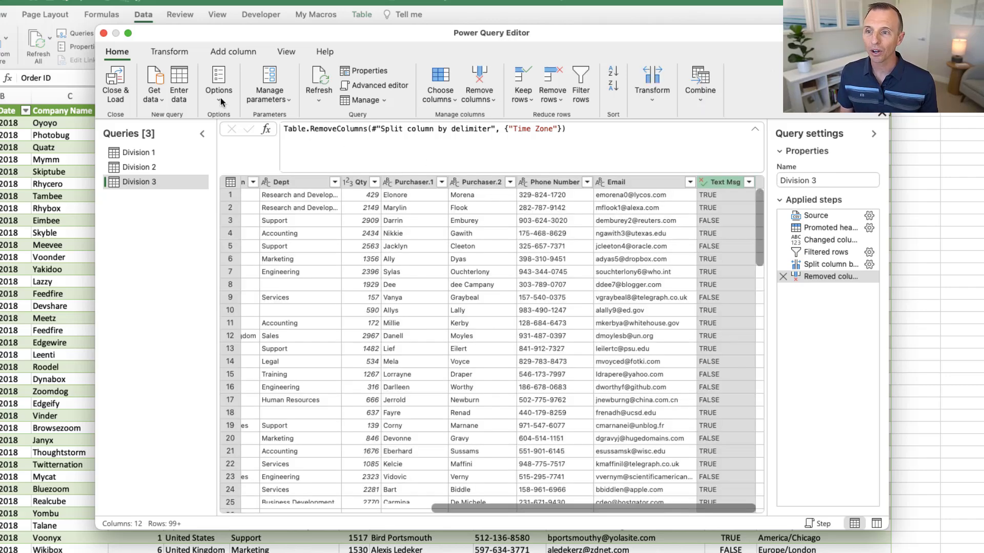
pyautogui.click(115, 82)
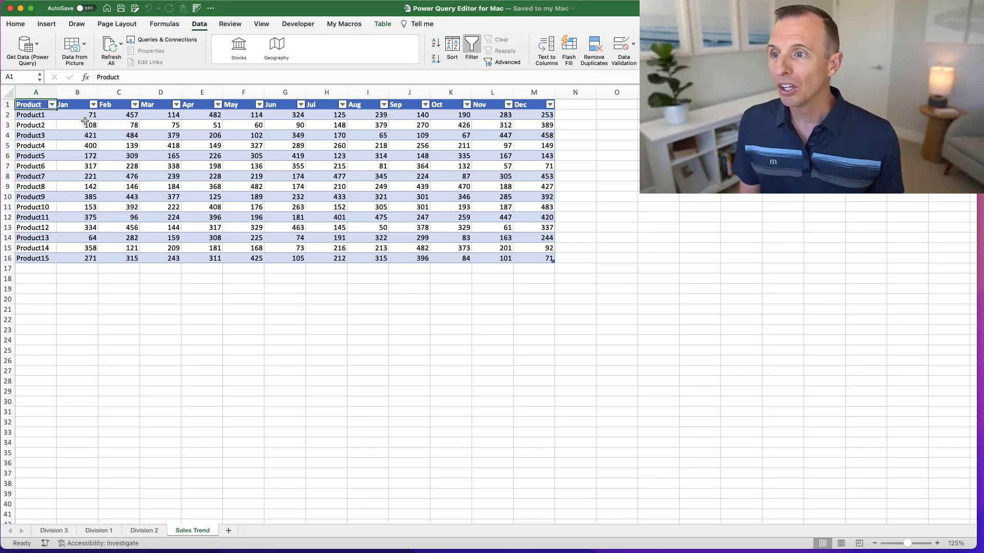
# - Start an Excel workbook import using Power Query Editor for Mac.xlsx from the Excel folder
pyautogui.click(21, 51)
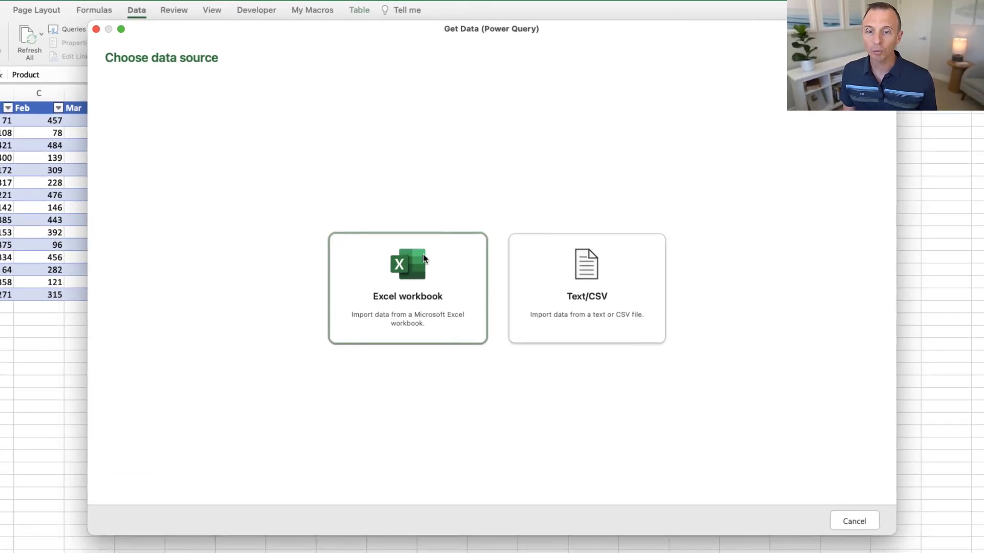
pyautogui.click(411, 264)
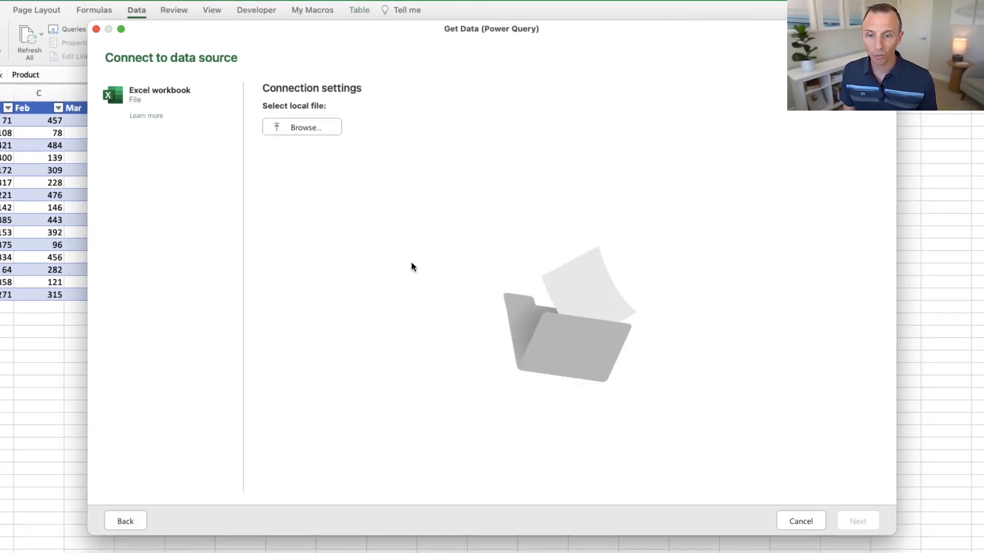
pyautogui.click(307, 134)
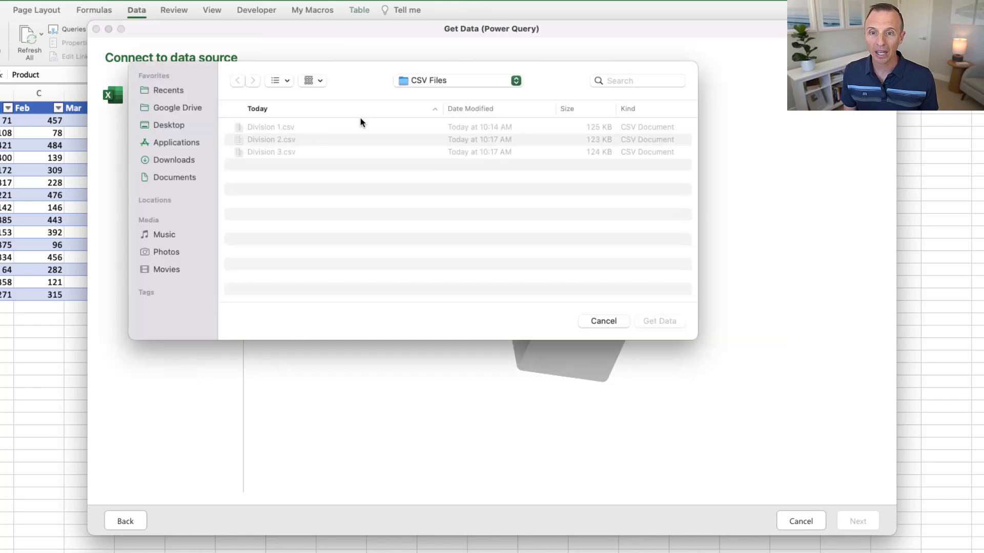
pyautogui.click(514, 81)
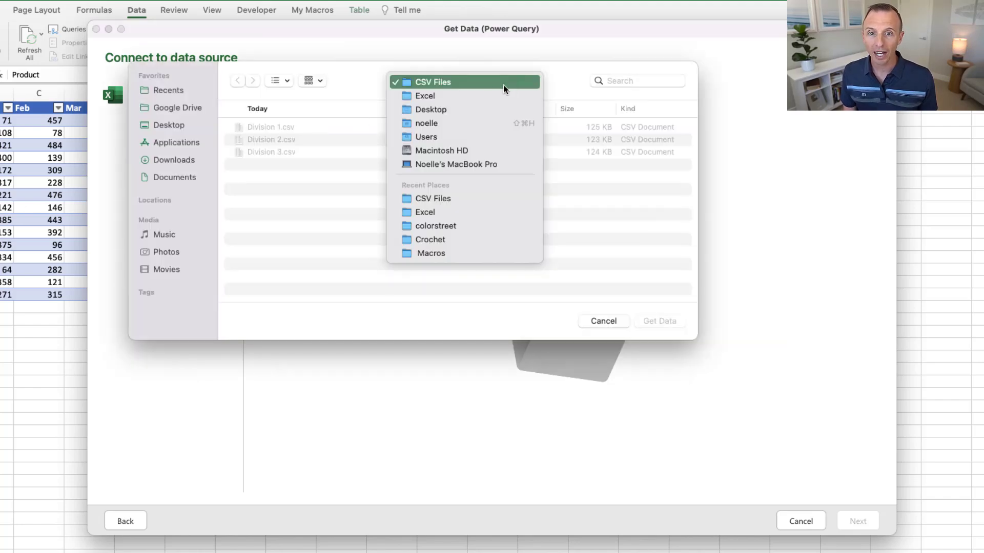
pyautogui.click(453, 95)
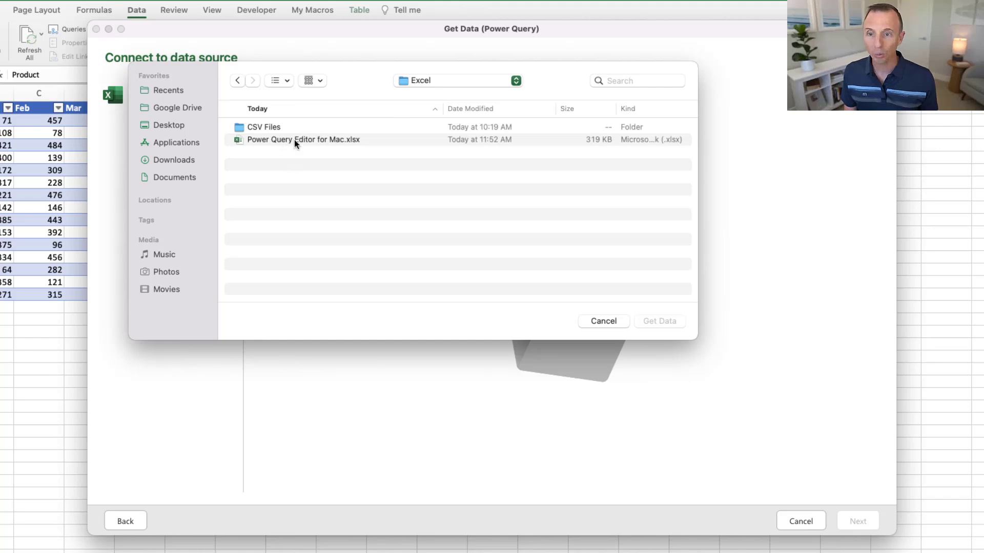
pyautogui.click(296, 142)
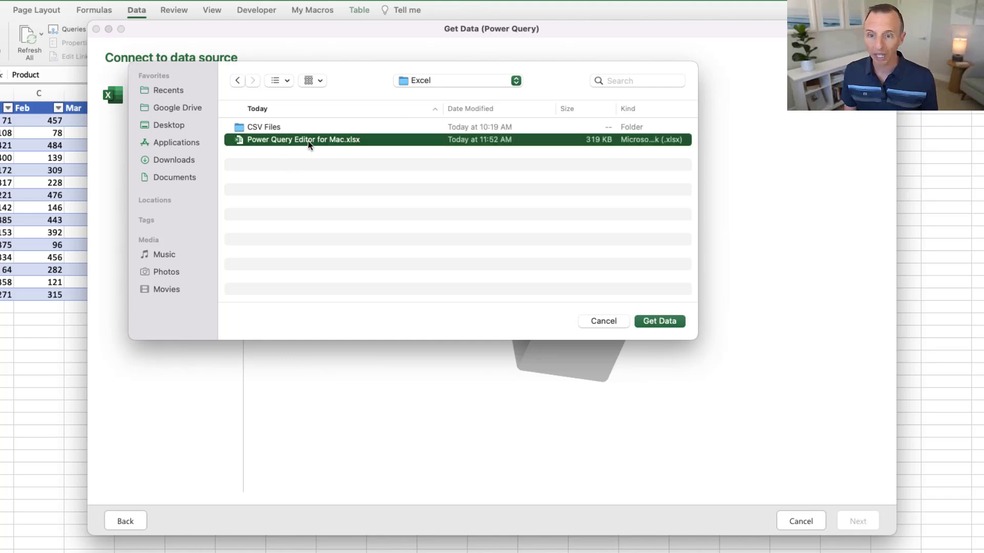
pyautogui.click(659, 321)
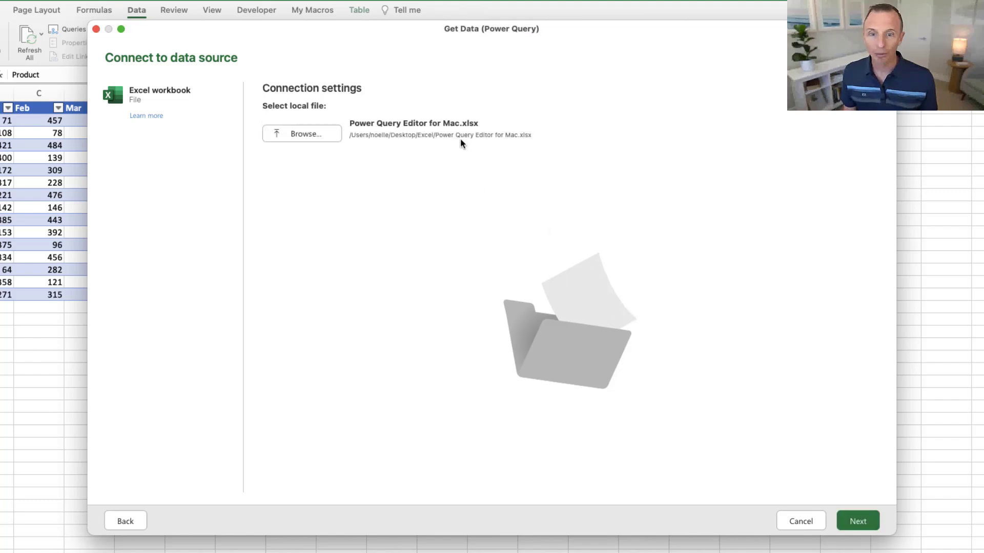
# - Tick tblSales in the workbook's table list to preview its Jan–Dec product sales
pyautogui.click(854, 523)
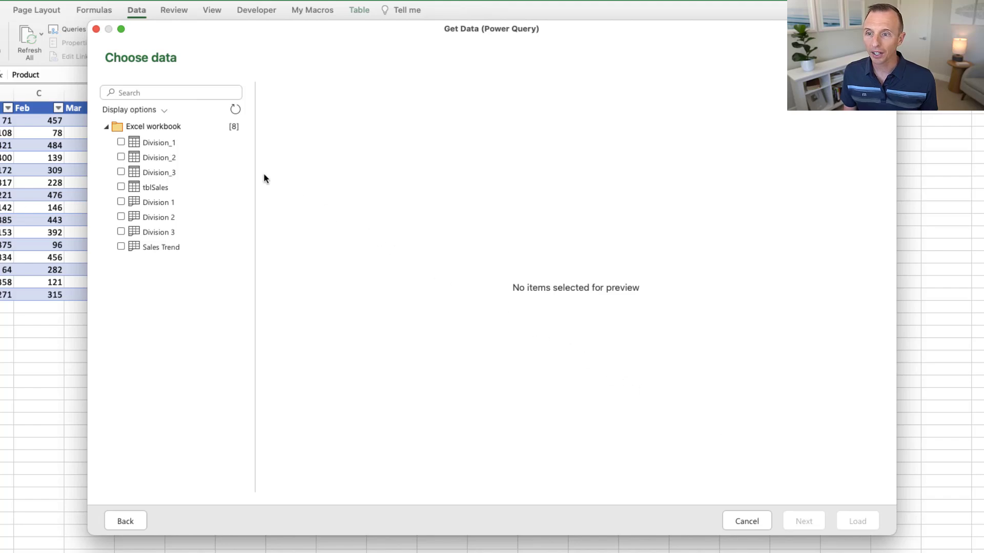
pyautogui.click(162, 146)
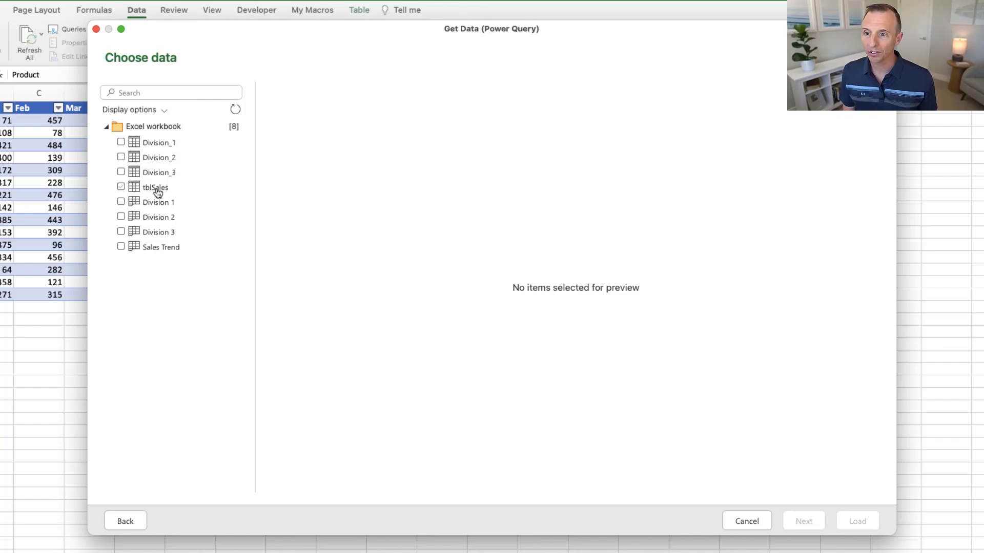
pyautogui.click(122, 191)
pyautogui.click(122, 188)
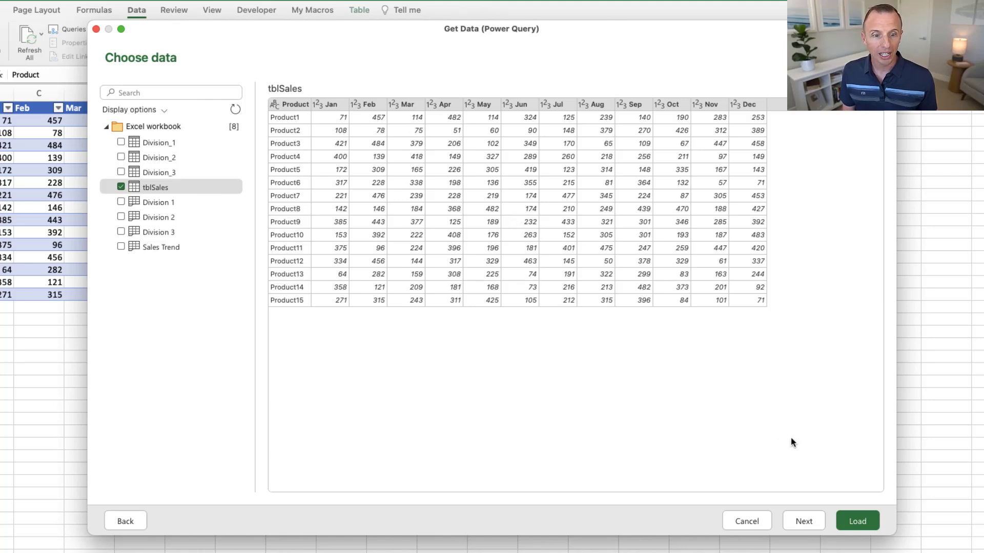
# - Open tblSales in the editor and unpivot all columns other than Product
pyautogui.click(804, 525)
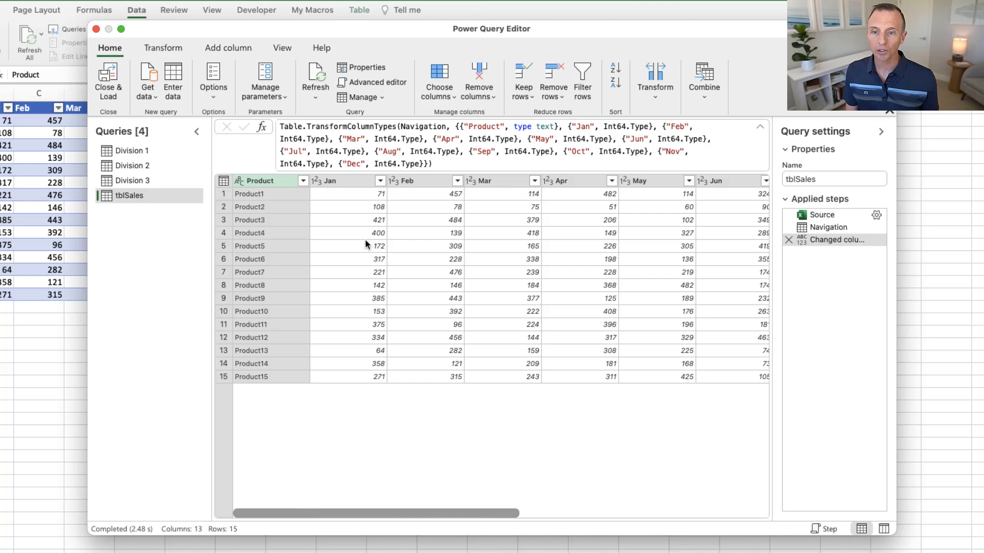
pyautogui.click(272, 181)
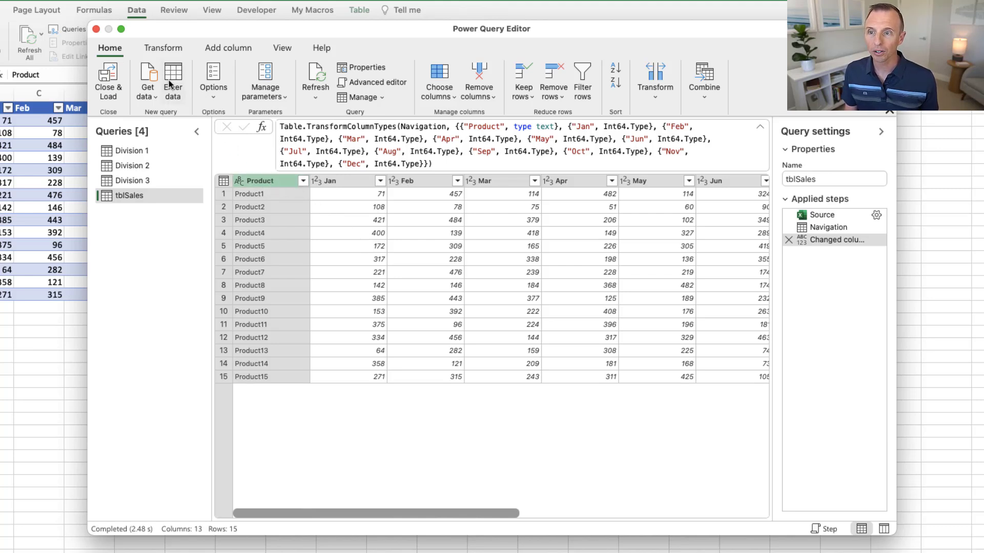
pyautogui.click(163, 49)
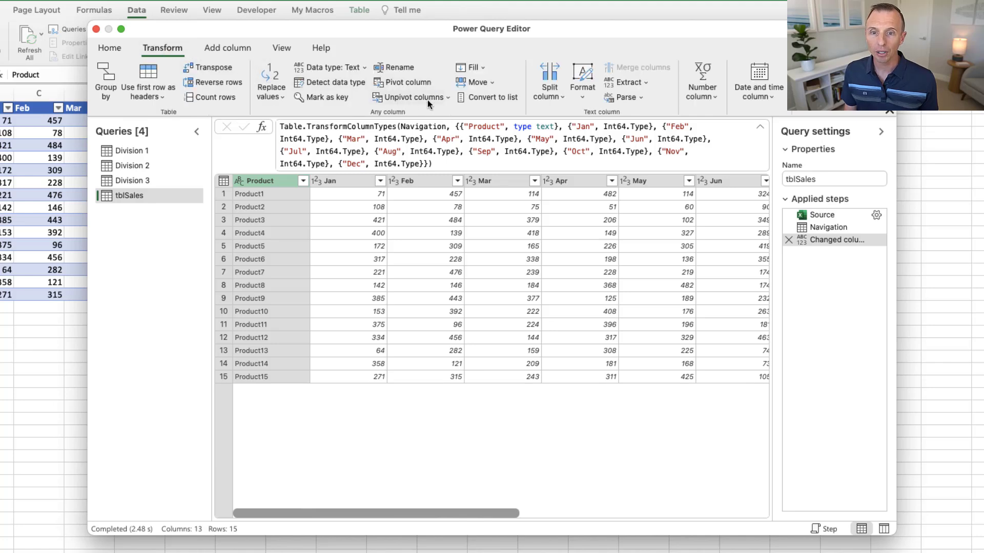
pyautogui.click(448, 98)
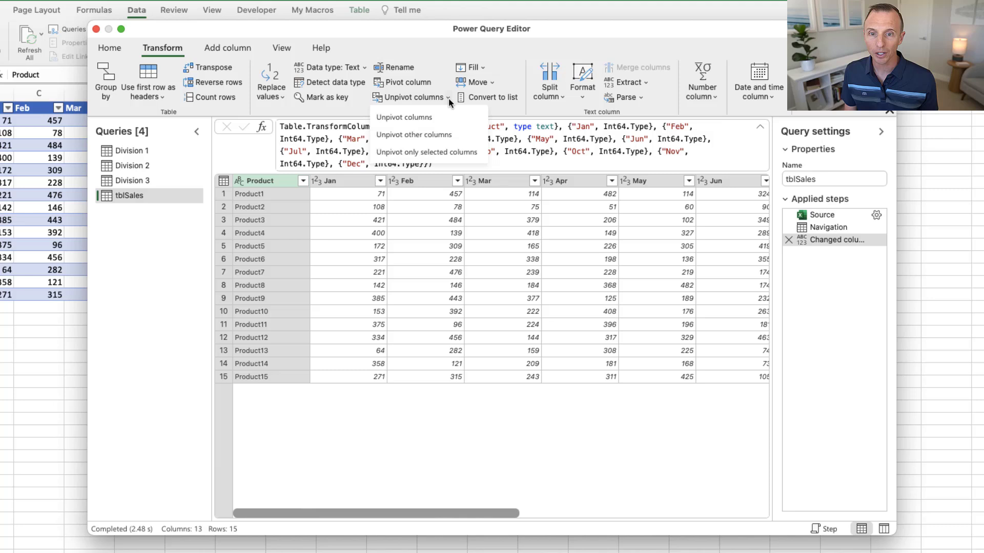
pyautogui.click(413, 134)
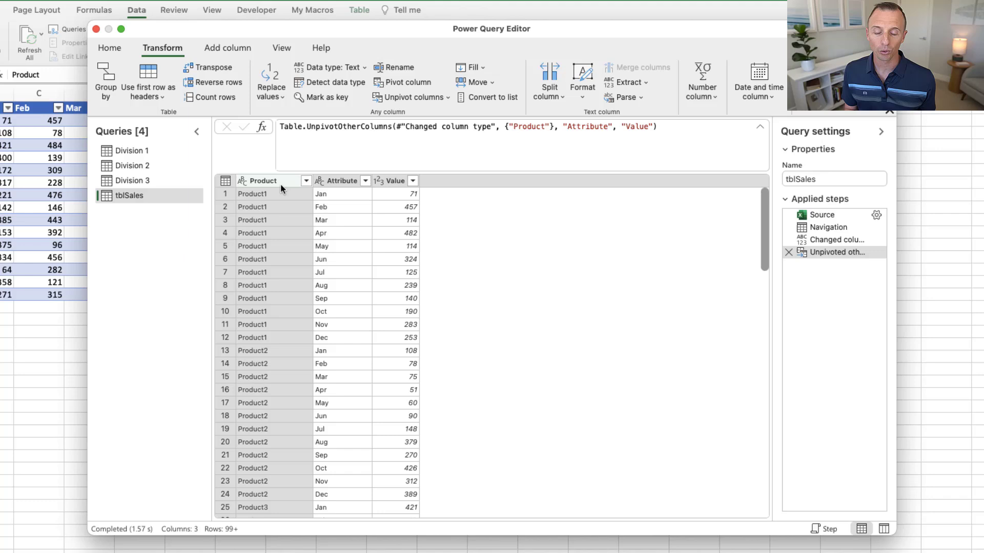
# - Rename the Attribute column to Month and the Value column to Qty
pyautogui.click(338, 183)
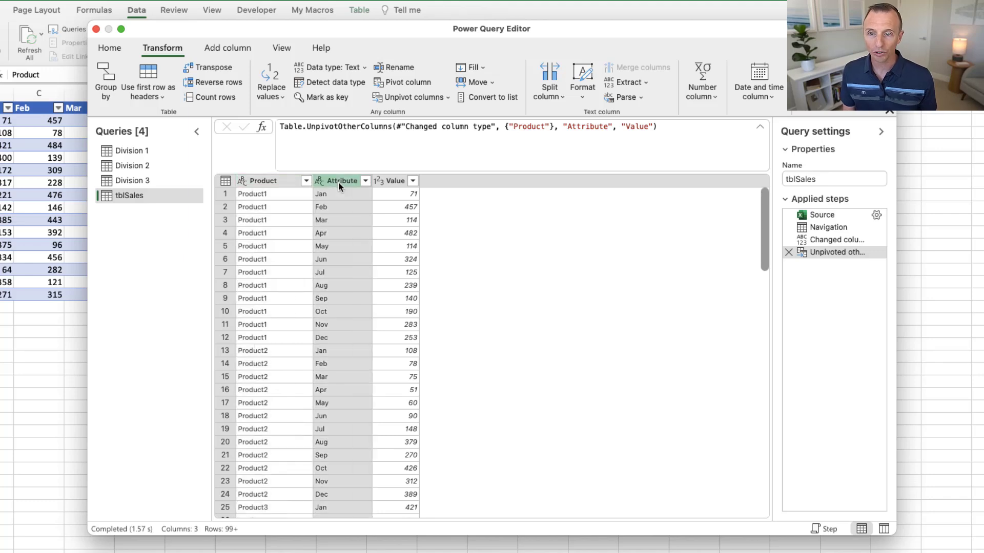
pyautogui.write('Month')
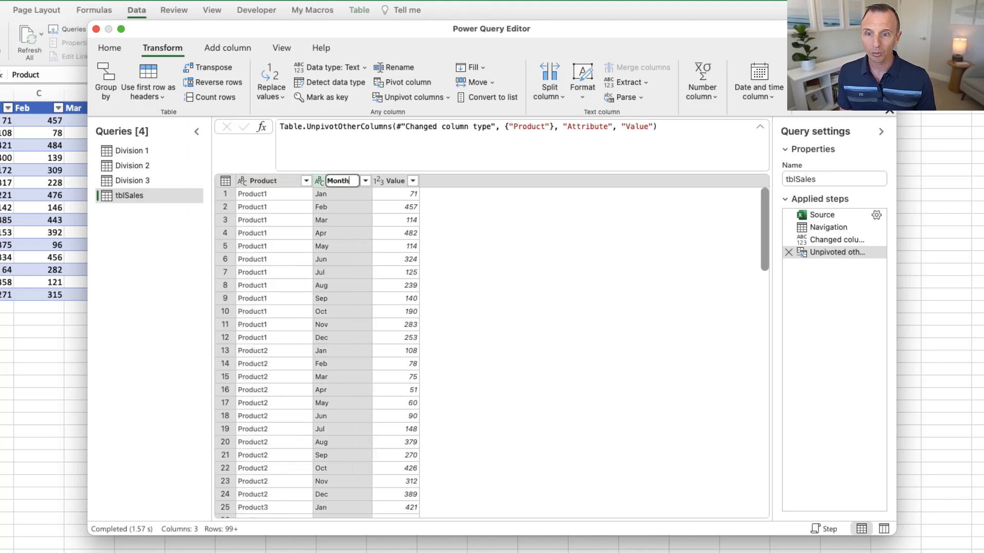
pyautogui.press('Escape')
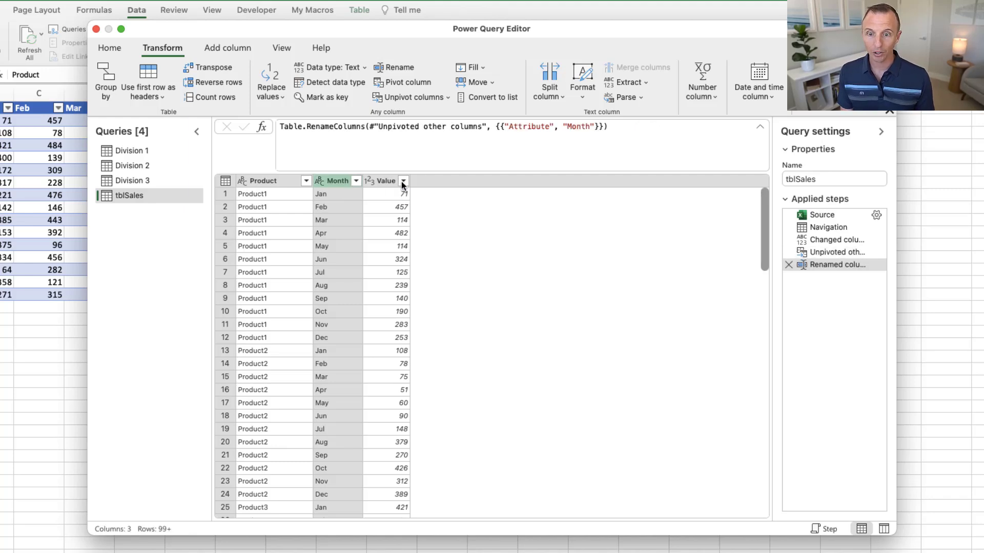
pyautogui.doubleClick(386, 180)
pyautogui.write('Qty')
pyautogui.press('Return')
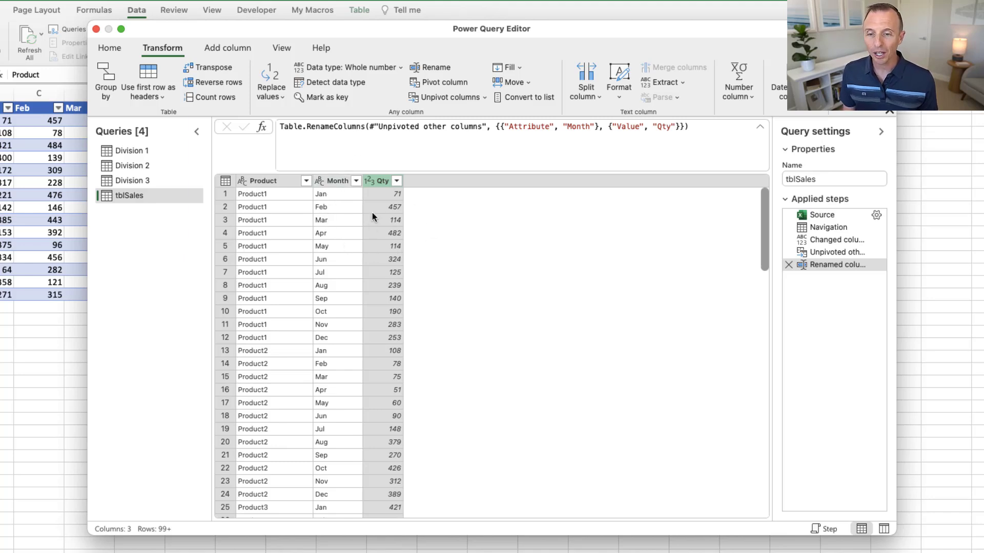
pyautogui.click(116, 50)
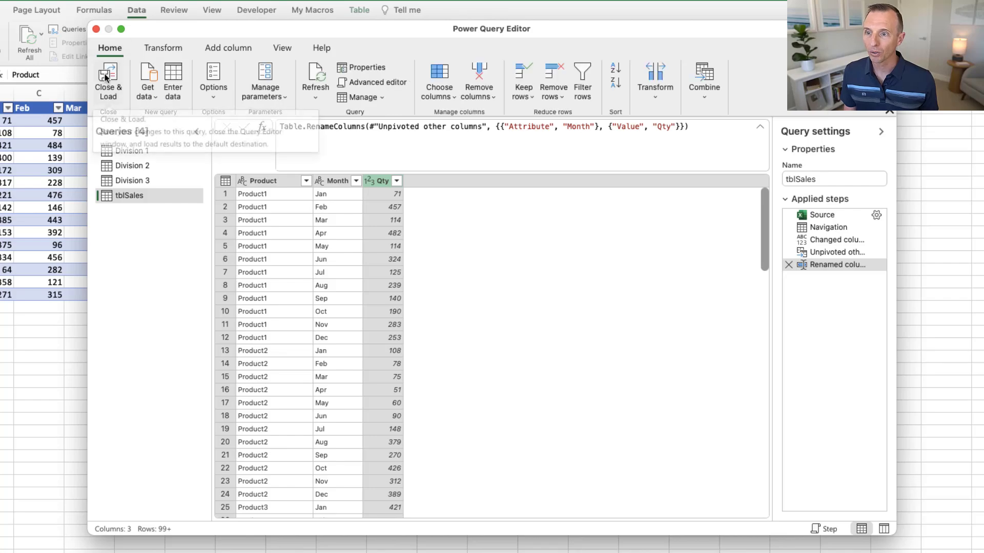
# - Load the unpivoted table to a new tblSales sheet and refresh it from its query
pyautogui.click(104, 77)
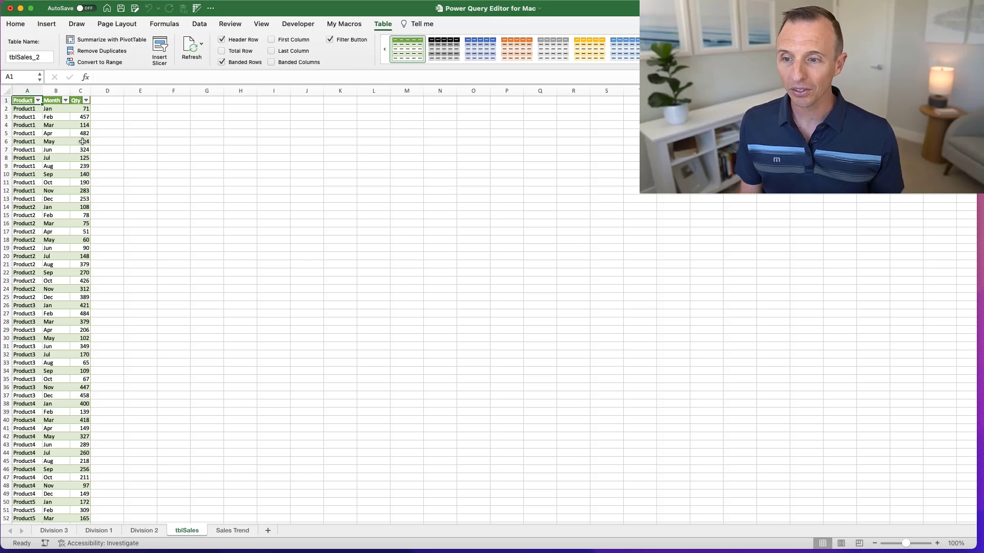
pyautogui.click(233, 531)
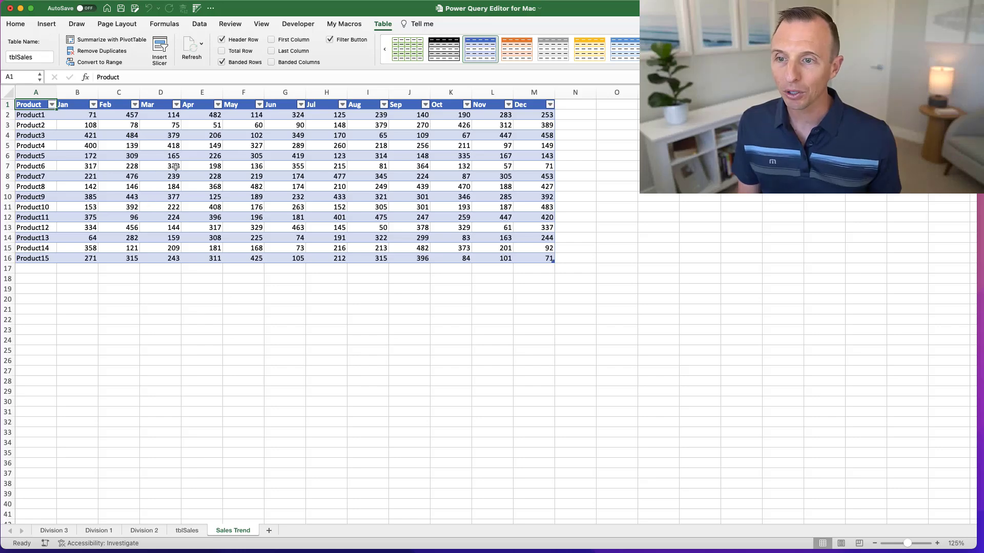
pyautogui.click(186, 531)
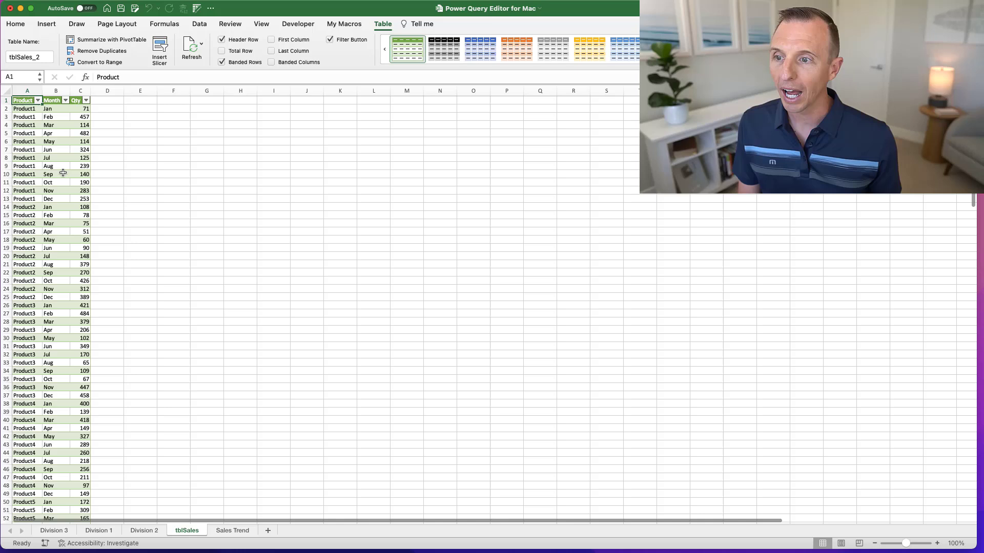
pyautogui.rightClick(60, 141)
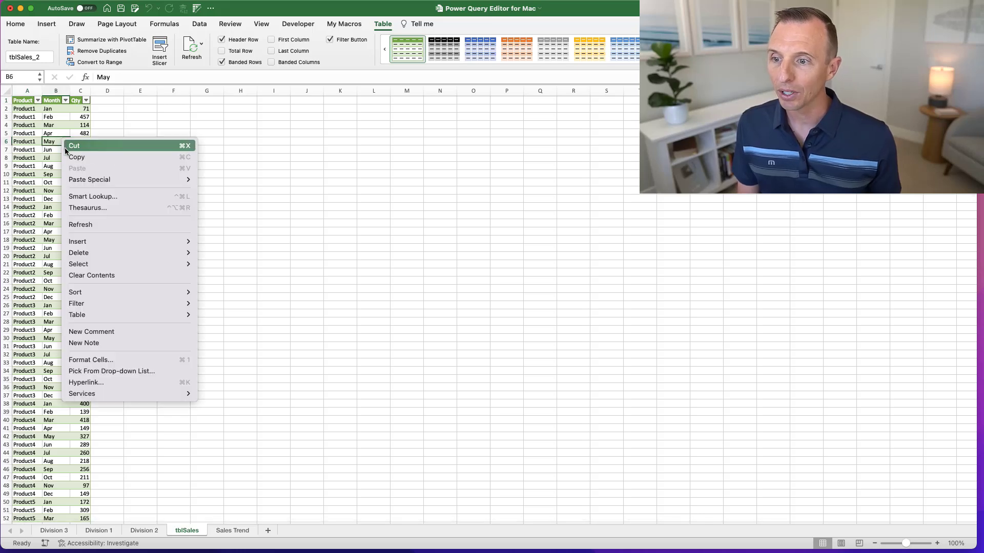
pyautogui.click(79, 224)
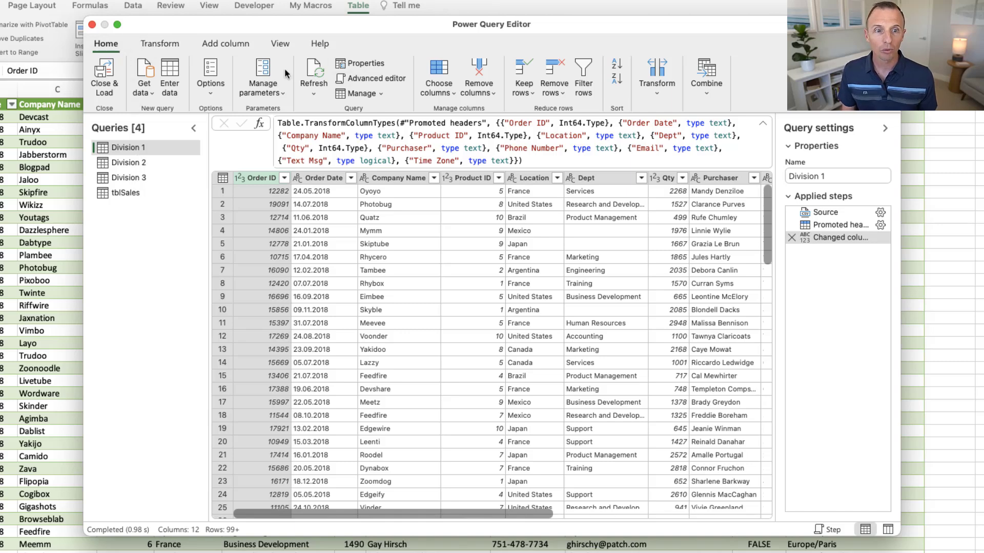
# - Append Division 1, Division 2 and Division 3 as a new query using the three-or-more-tables option
pyautogui.click(706, 96)
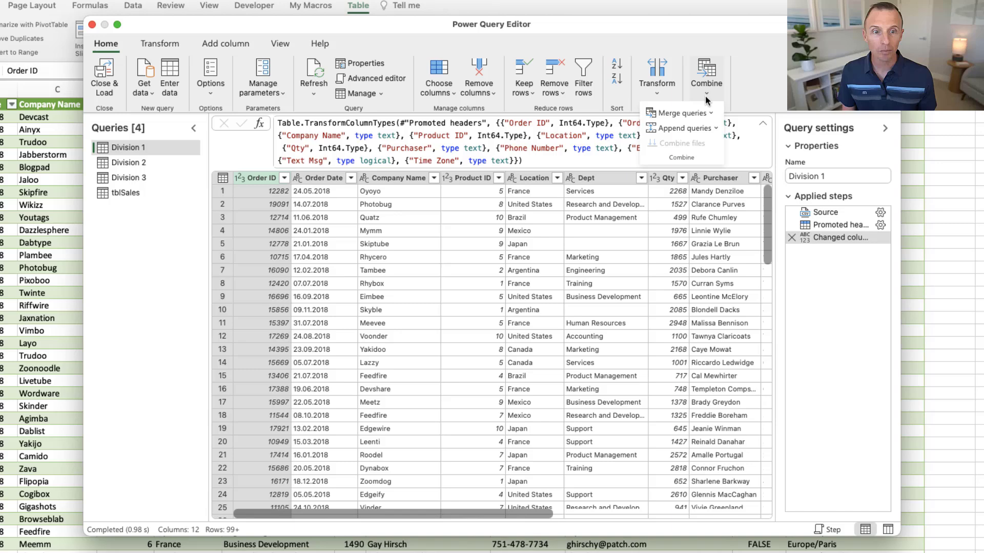
pyautogui.click(716, 129)
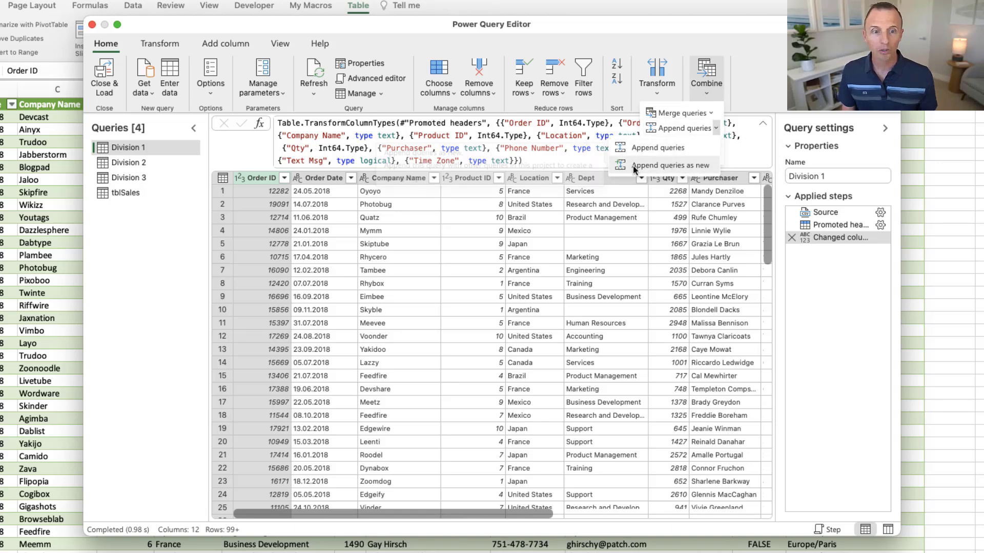
pyautogui.click(647, 166)
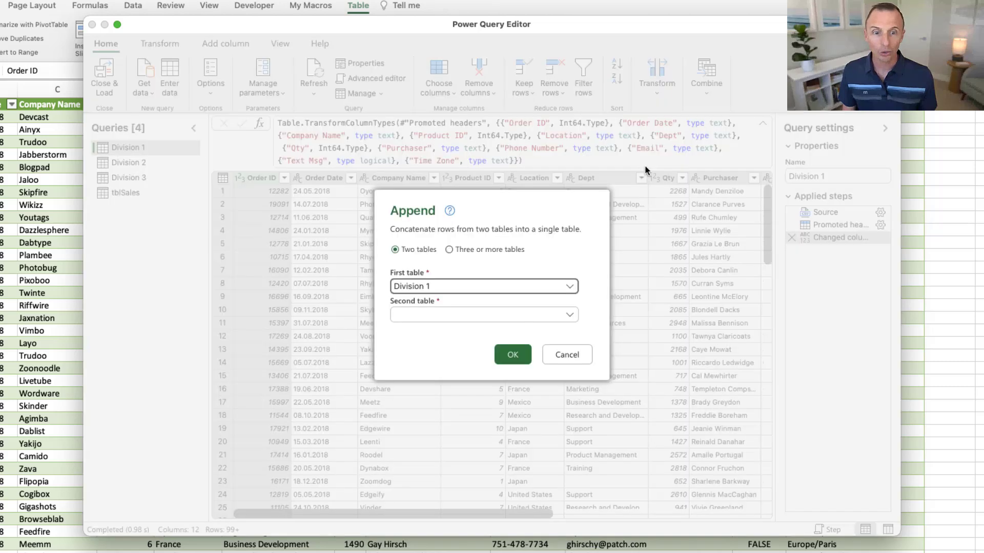
pyautogui.click(472, 251)
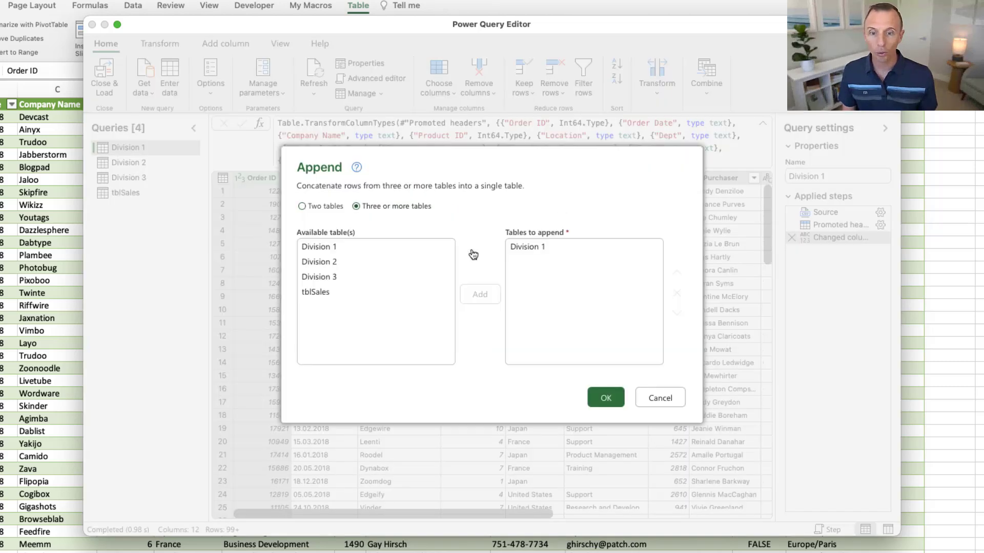
pyautogui.click(328, 249)
pyautogui.click(325, 261)
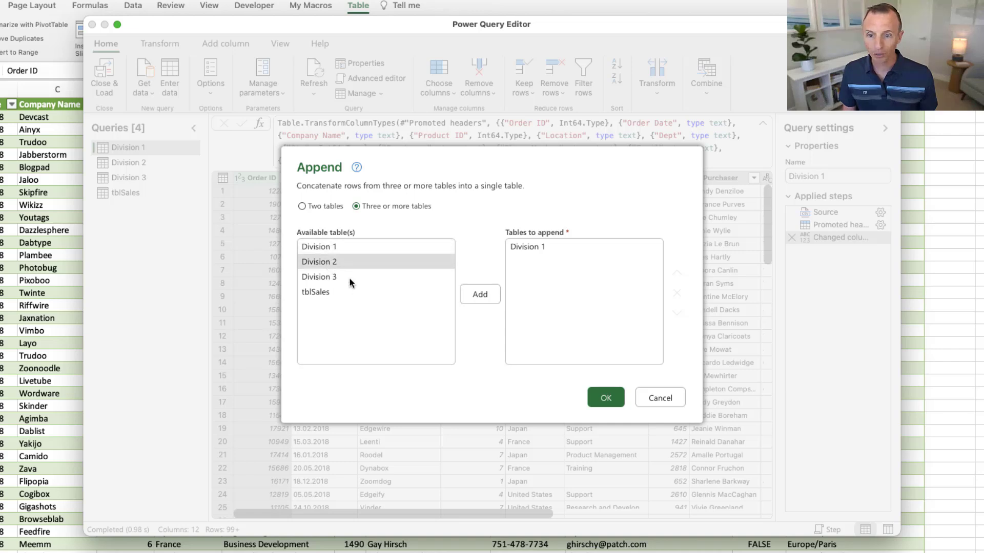
pyautogui.click(476, 295)
pyautogui.click(329, 279)
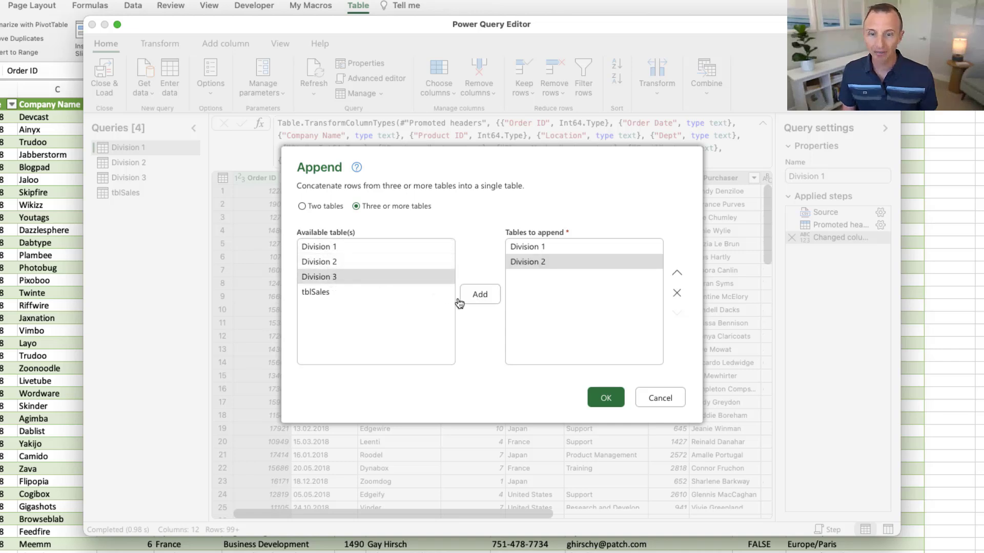
pyautogui.click(485, 300)
pyautogui.click(603, 400)
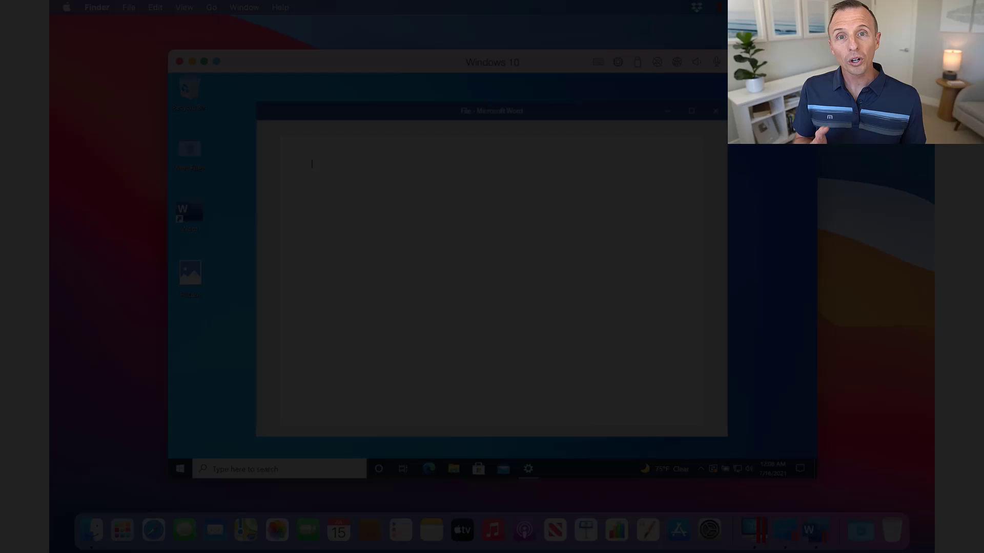
pyautogui.write('Parallels Desktop')
pyautogui.moveTo(896, 131); pyautogui.dragTo(365, 247)
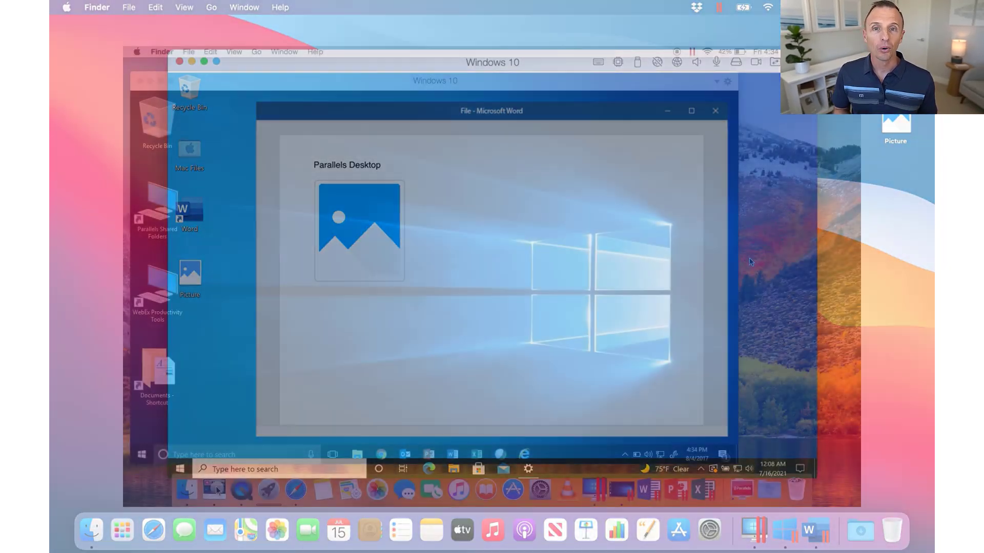